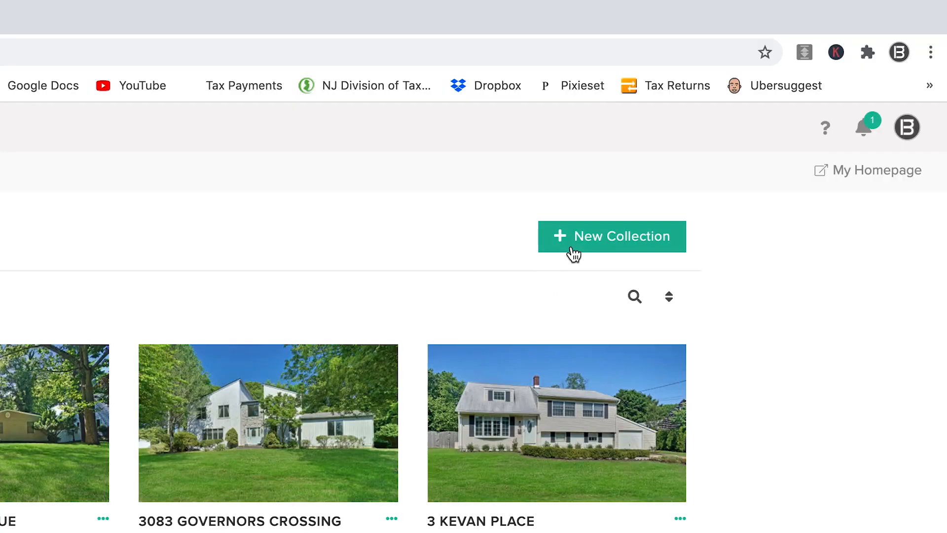
- Create a collection named '123 Main Street' with My Watermark 2 applied
{"action": "left_click", "coordinate": [699, 133]}
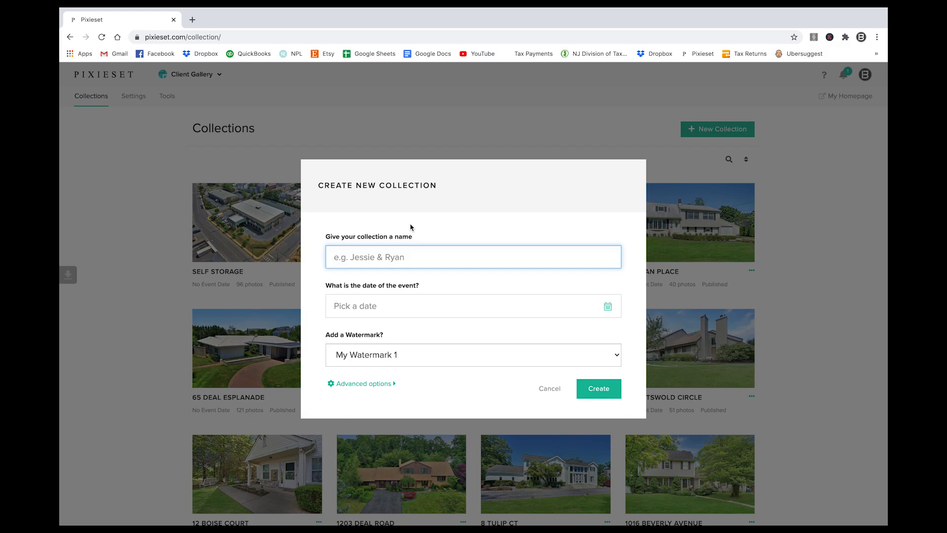
{"action": "type", "text": "123 Main Street"}
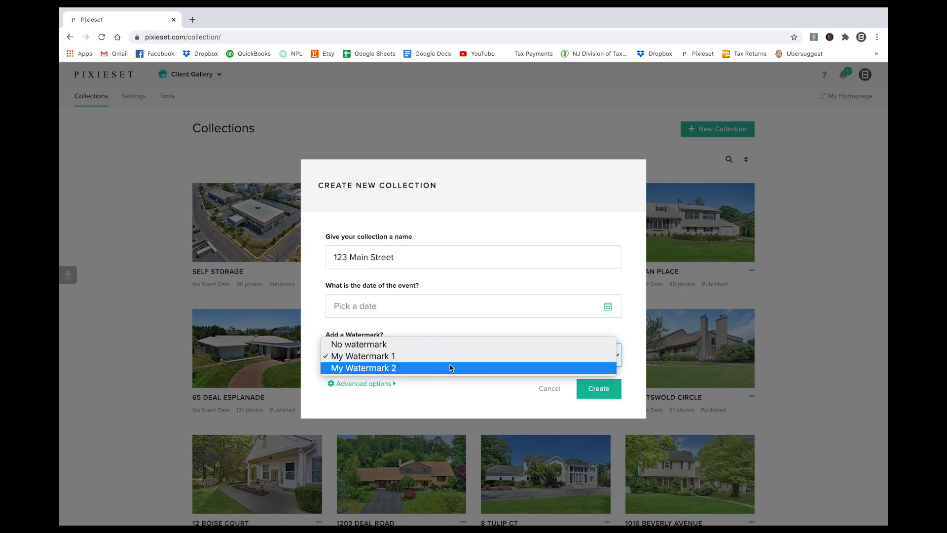
{"action": "left_click", "coordinate": [450, 368]}
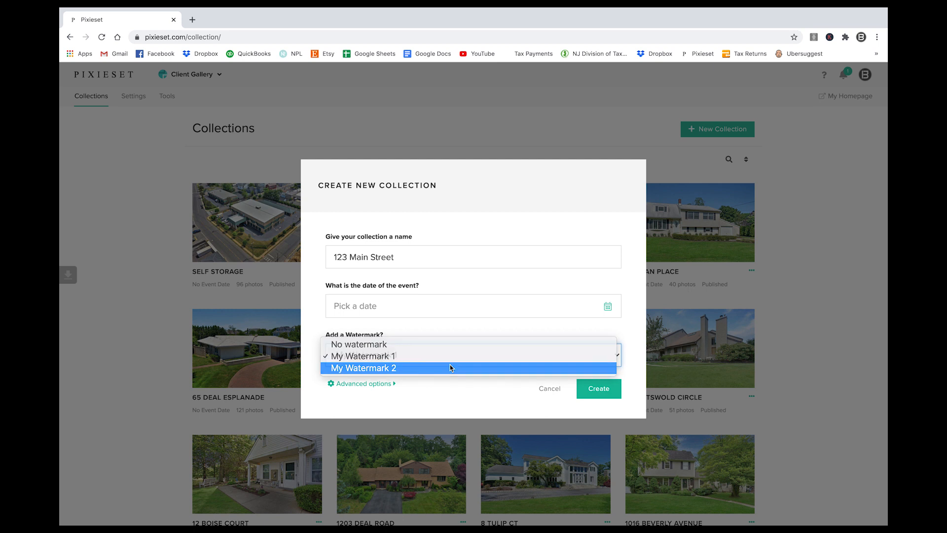
{"action": "left_click", "coordinate": [598, 388]}
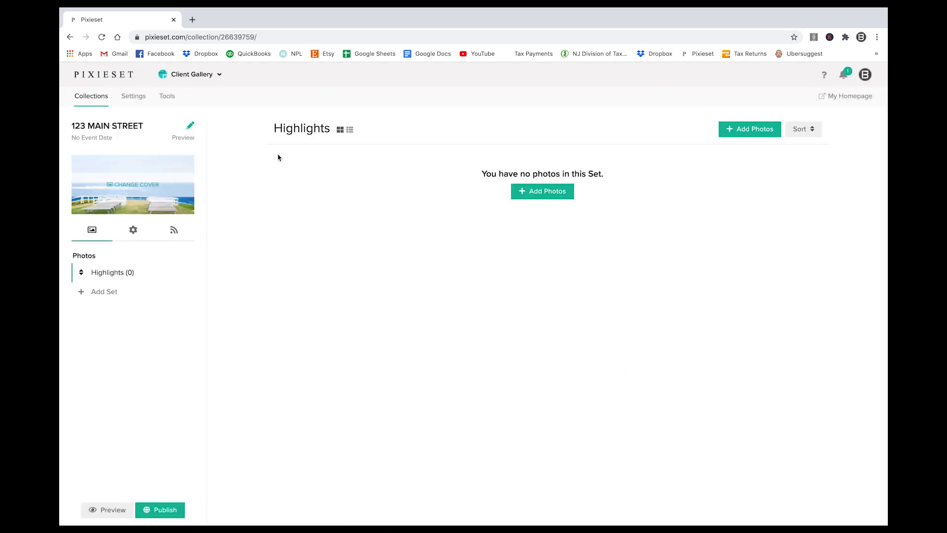
- Look over the gallery-wide Settings, including the Watermark section
{"action": "left_click", "coordinate": [127, 101]}
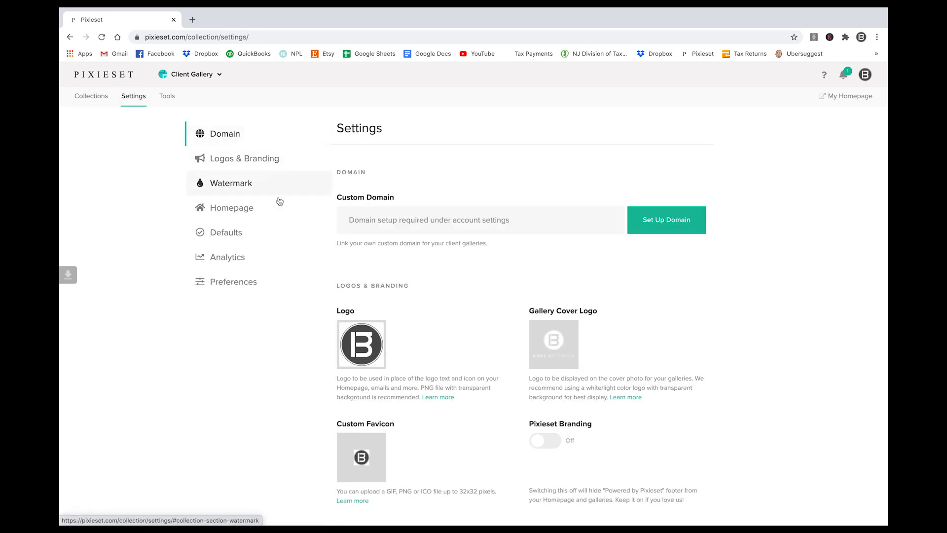
{"action": "scroll", "coordinate": [539, 387], "scroll_direction": "down", "scroll_amount": 1}
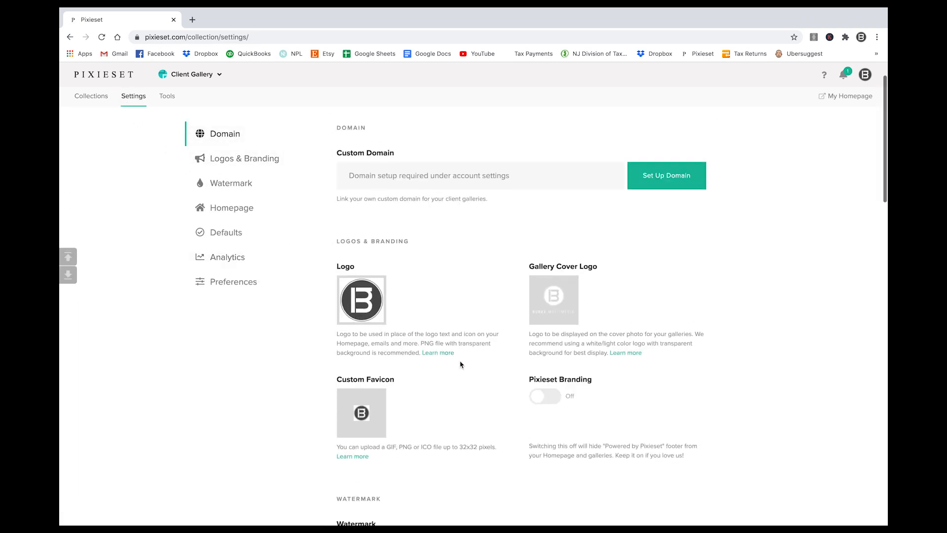
{"action": "scroll", "coordinate": [257, 222], "scroll_direction": "up", "scroll_amount": 1}
{"action": "left_click", "coordinate": [230, 183]}
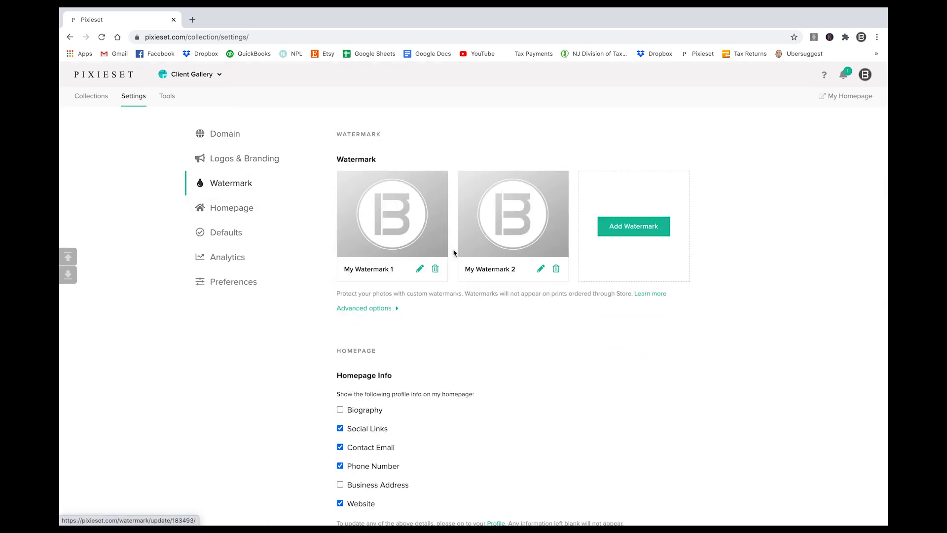
{"action": "scroll", "coordinate": [222, 345], "scroll_direction": "down", "scroll_amount": 1}
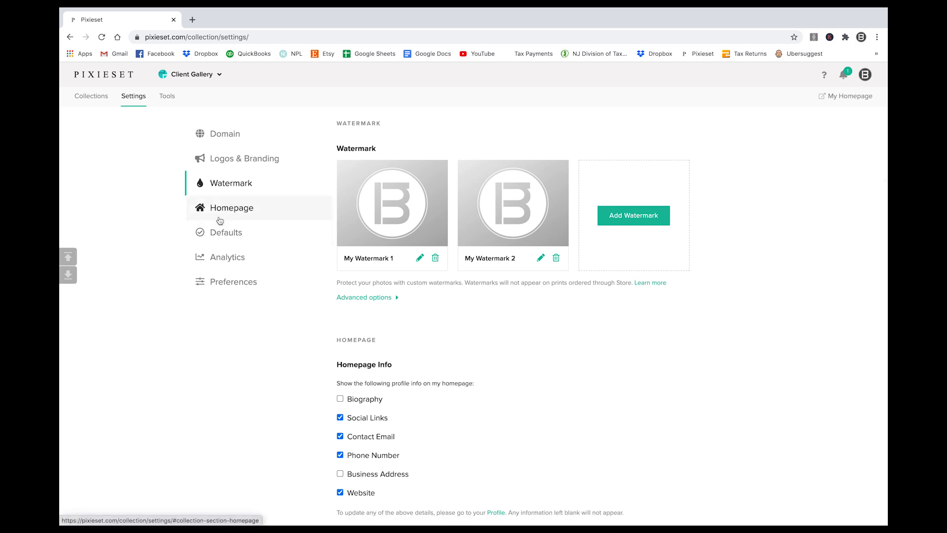
{"action": "scroll", "coordinate": [220, 221], "scroll_direction": "down", "scroll_amount": 2}
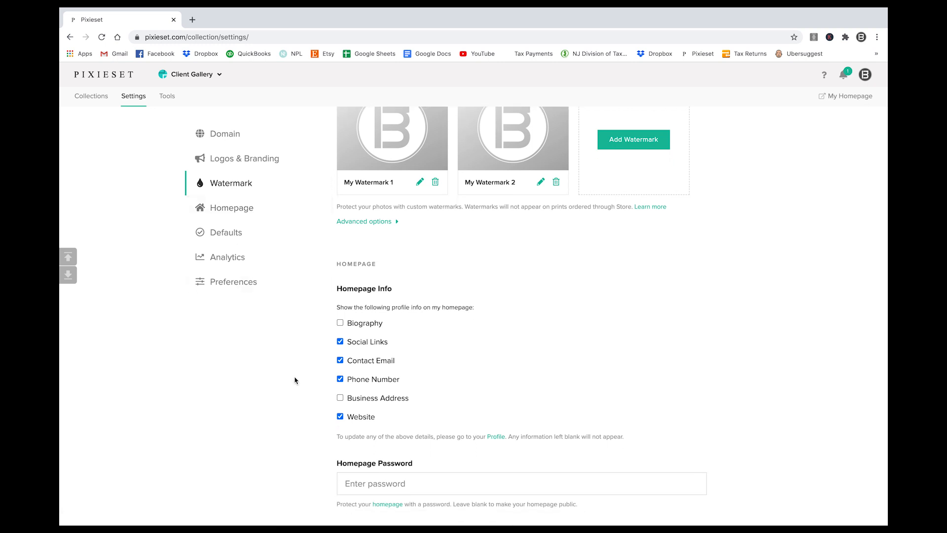
{"action": "scroll", "coordinate": [291, 375], "scroll_direction": "up", "scroll_amount": 3}
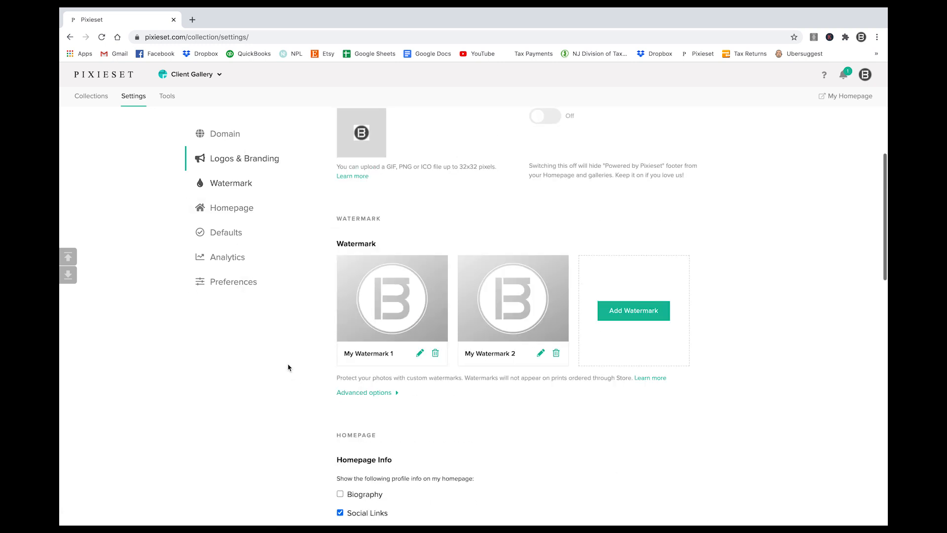
- Check the Domain and Preferences settings, then return to the Client Gallery collections list
{"action": "left_click", "coordinate": [226, 132]}
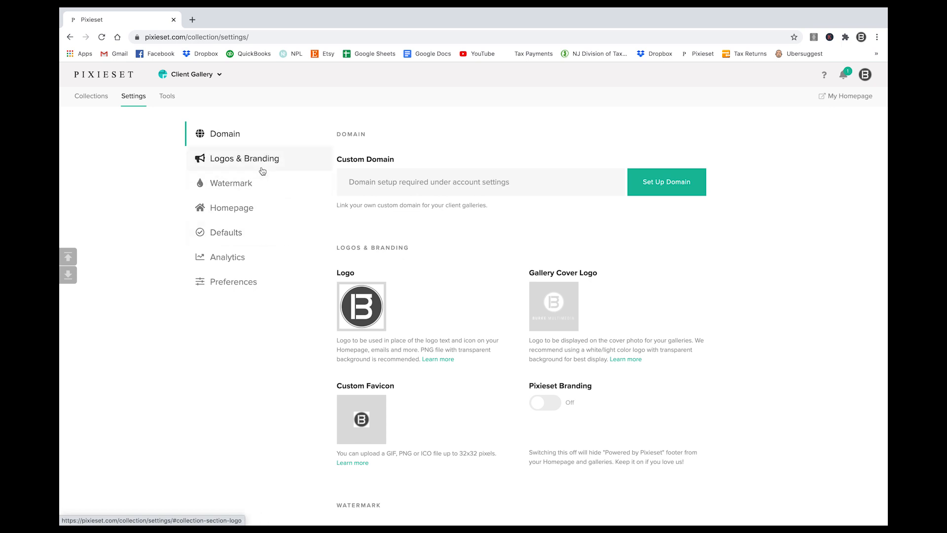
{"action": "left_click", "coordinate": [246, 277]}
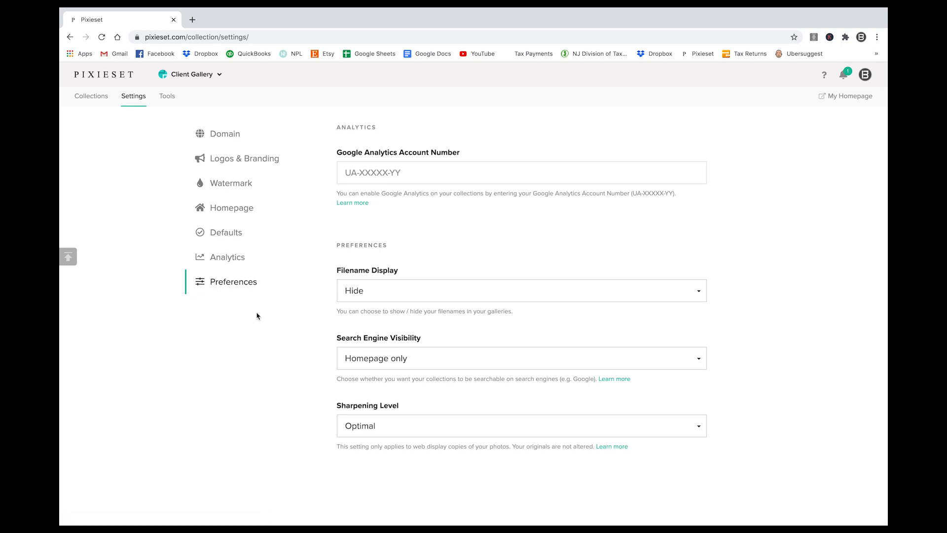
{"action": "left_click", "coordinate": [181, 77]}
{"action": "left_click", "coordinate": [180, 103]}
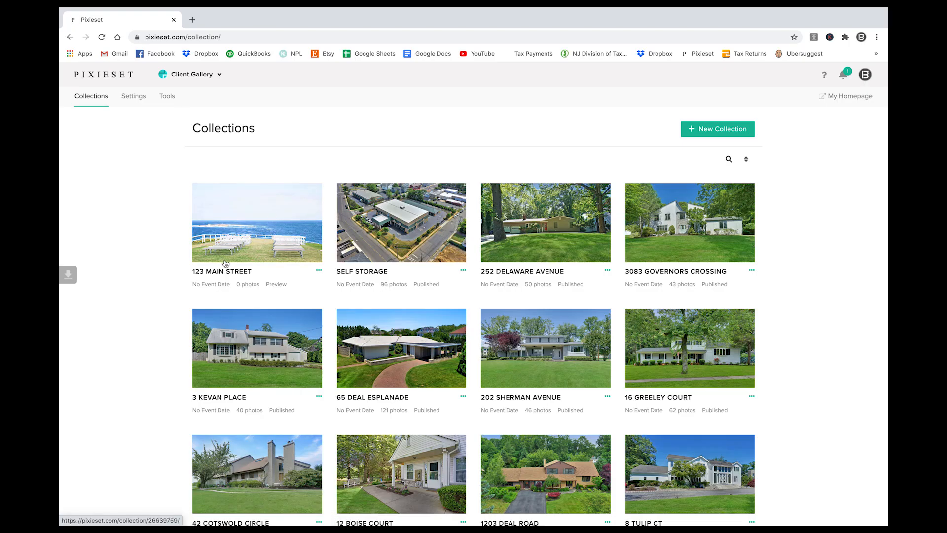
- Upload the DJI photos from Finder into the 123 Main Street Highlights set, 121 photos in all
{"action": "left_click", "coordinate": [252, 233]}
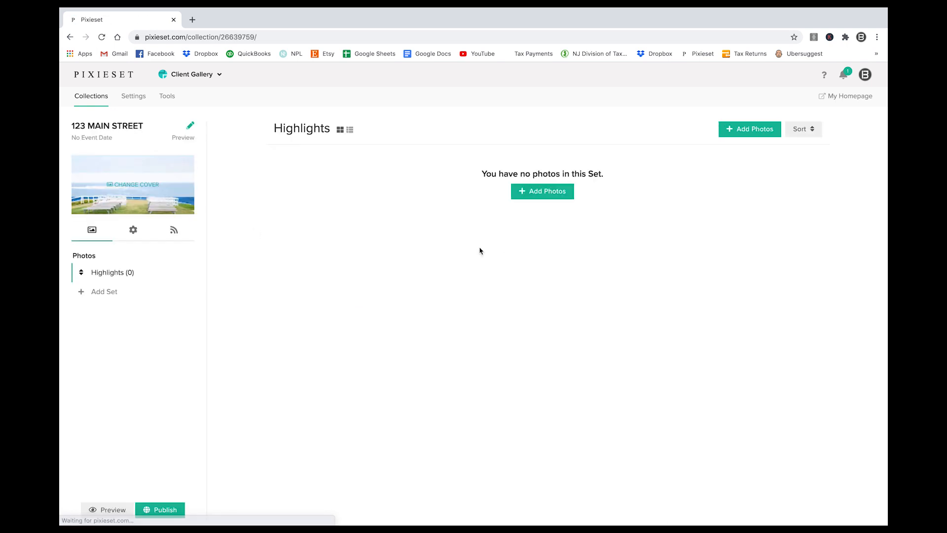
{"action": "left_click", "coordinate": [481, 269]}
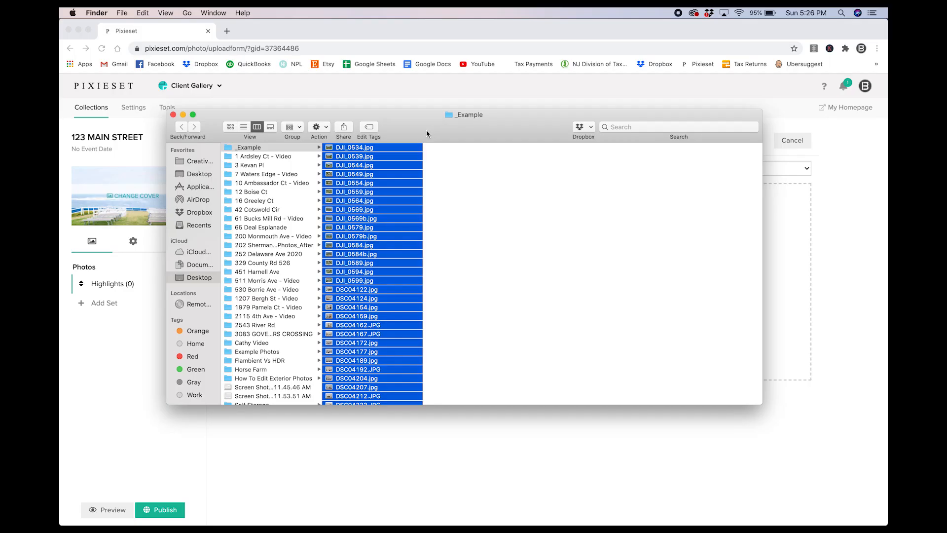
{"action": "left_click_drag", "start_coordinate": [424, 126], "coordinate": [431, 332]}
{"action": "left_click_drag", "start_coordinate": [359, 393], "coordinate": [363, 266]}
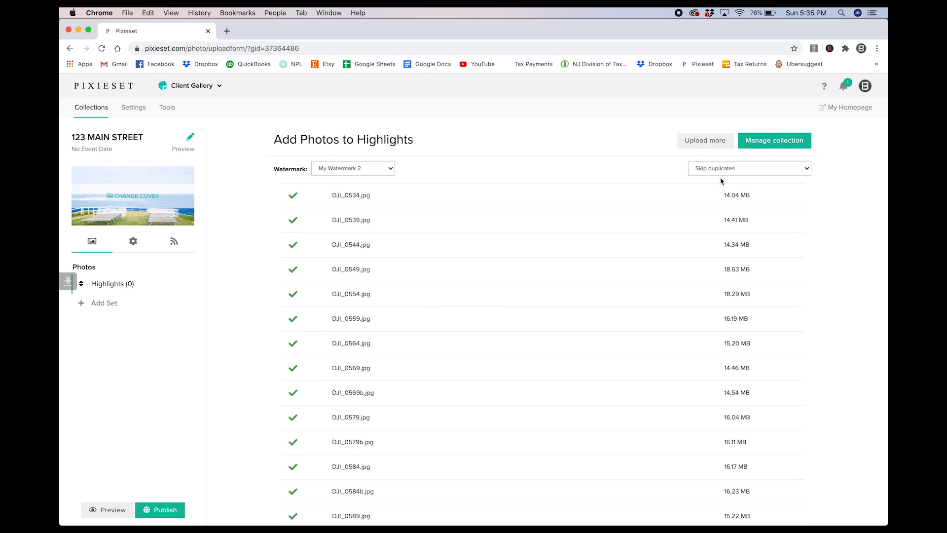
{"action": "left_click", "coordinate": [771, 148]}
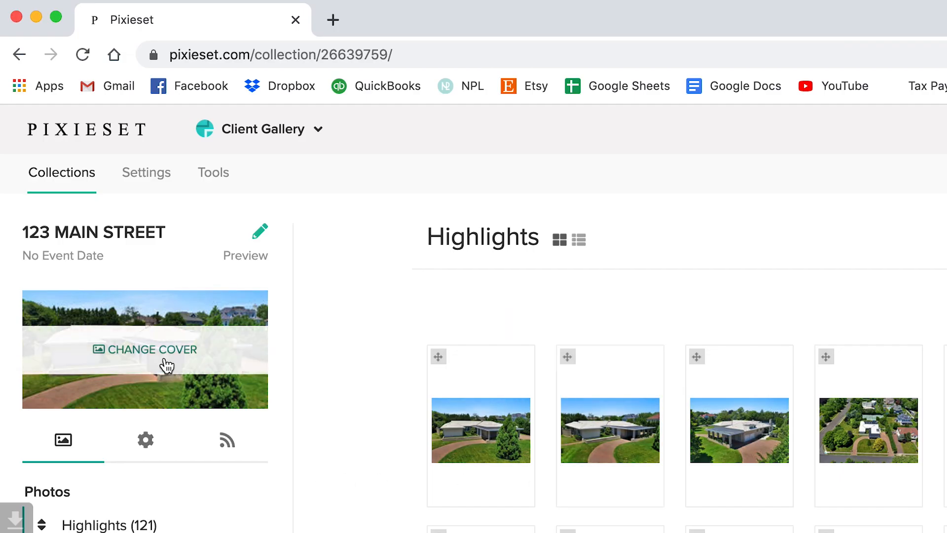
- Replace the gallery cover with DJI_0534.jpg from the _Example folder
{"action": "left_click", "coordinate": [166, 365]}
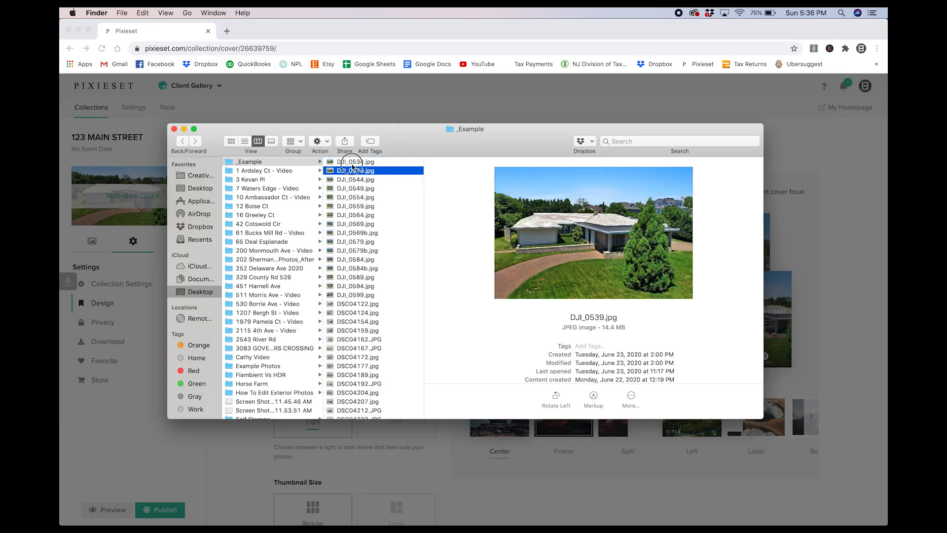
{"action": "left_click", "coordinate": [352, 164]}
{"action": "left_click_drag", "start_coordinate": [416, 147], "coordinate": [461, 312]}
{"action": "left_click_drag", "start_coordinate": [373, 329], "coordinate": [424, 290]}
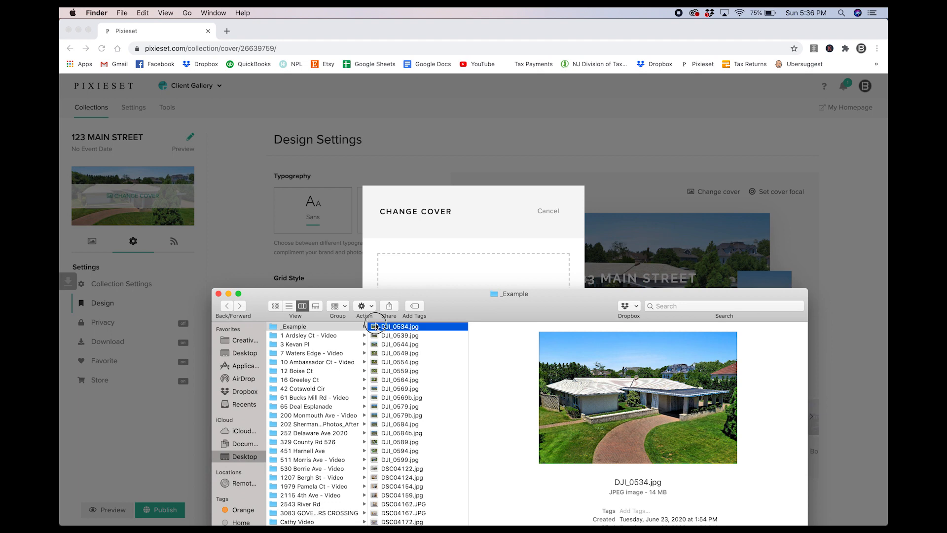
{"action": "left_click_drag", "start_coordinate": [375, 326], "coordinate": [413, 278]}
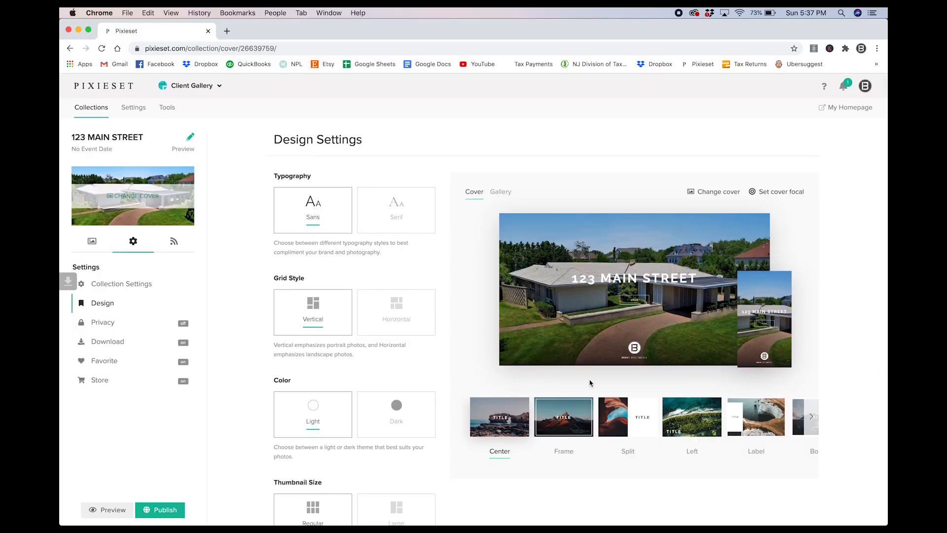
{"action": "scroll", "coordinate": [549, 424], "scroll_direction": "right", "scroll_amount": 2}
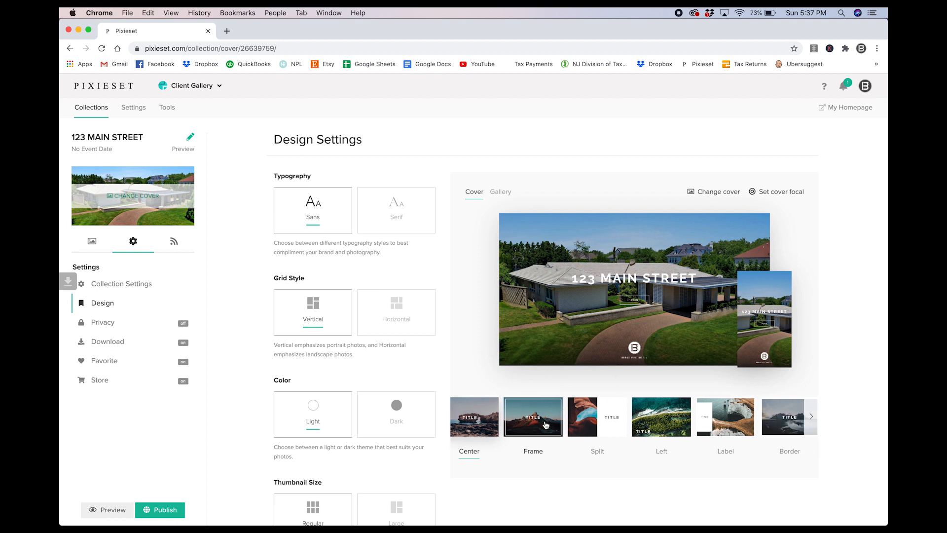
{"action": "scroll", "coordinate": [546, 424], "scroll_direction": "right", "scroll_amount": 2}
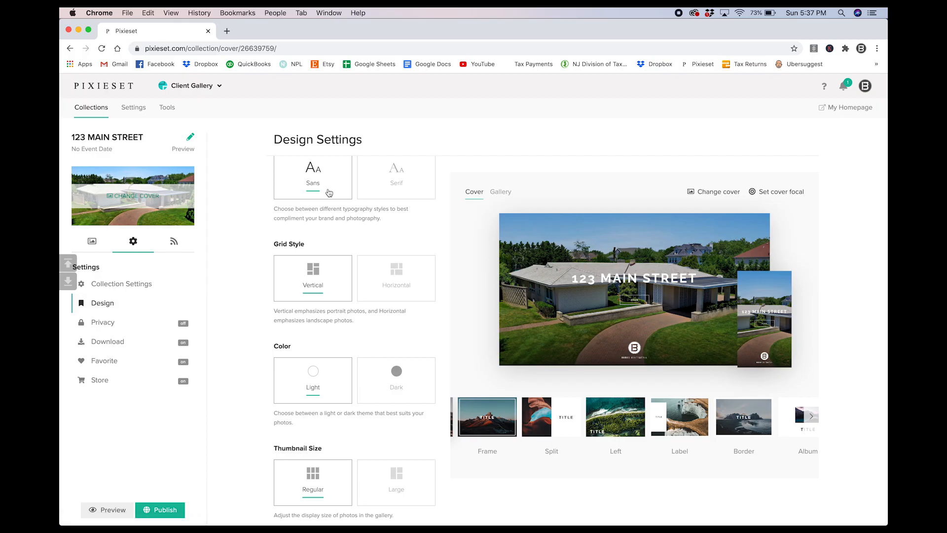
{"action": "mouse_move", "coordinate": [132, 197]}
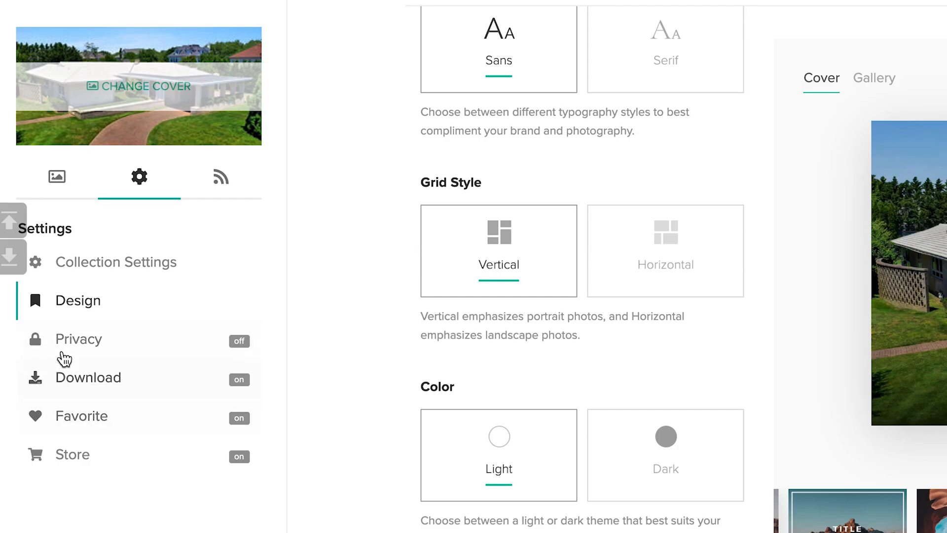
- Review the PIN and size download options, then leave client downloads switched off
{"action": "left_click", "coordinate": [101, 342]}
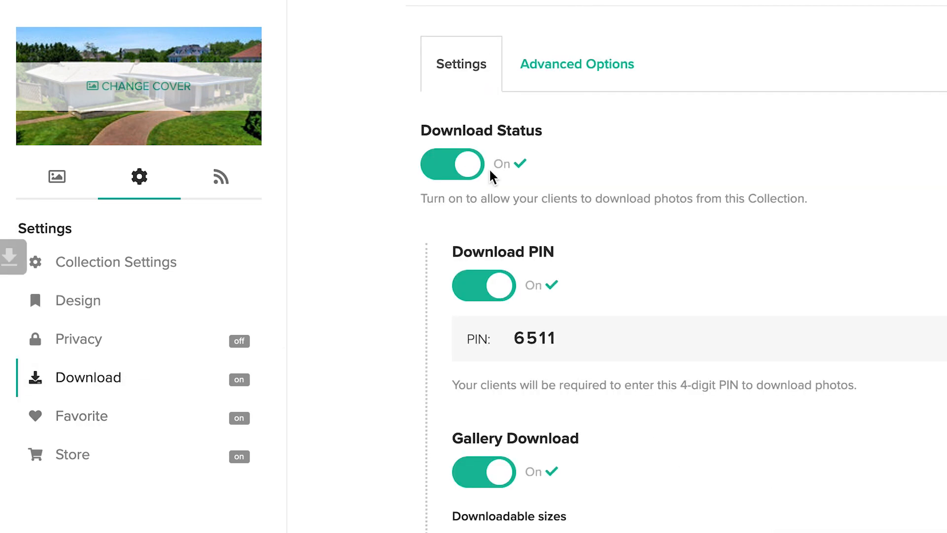
{"action": "left_click", "coordinate": [468, 170]}
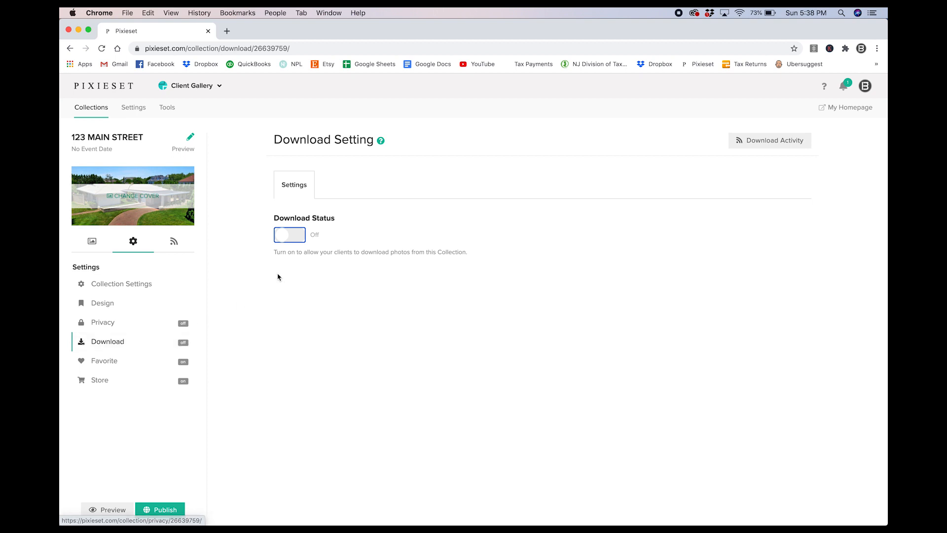
{"action": "left_click", "coordinate": [287, 245]}
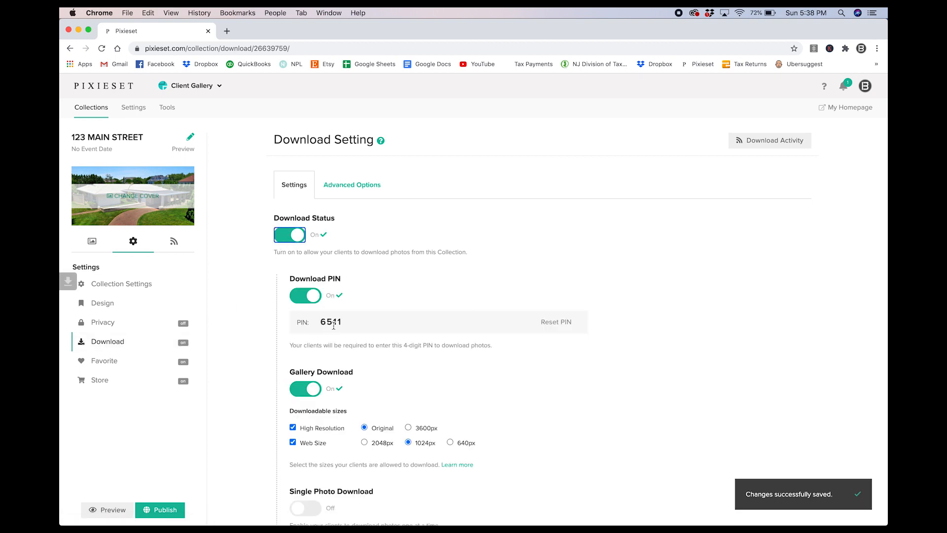
{"action": "scroll", "coordinate": [357, 310], "scroll_direction": "down", "scroll_amount": 2}
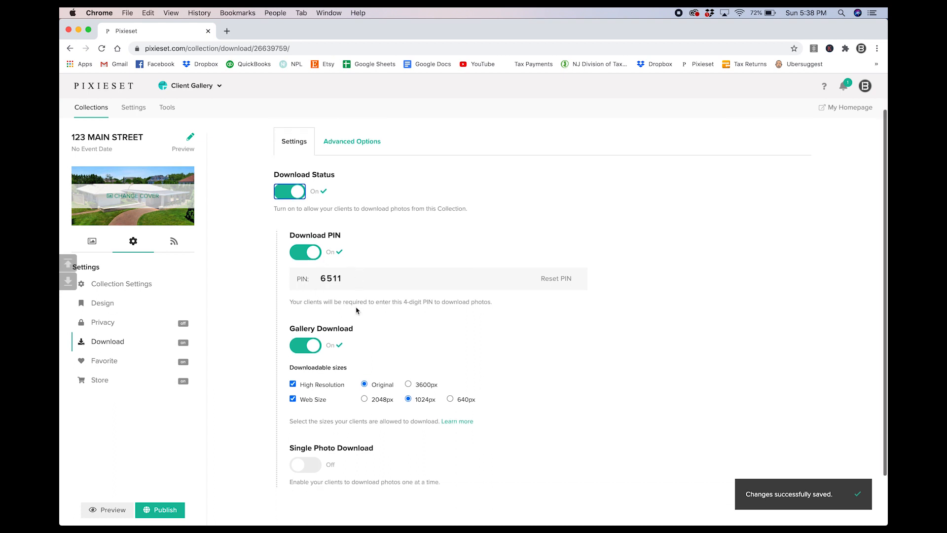
{"action": "scroll", "coordinate": [355, 309], "scroll_direction": "up", "scroll_amount": 1}
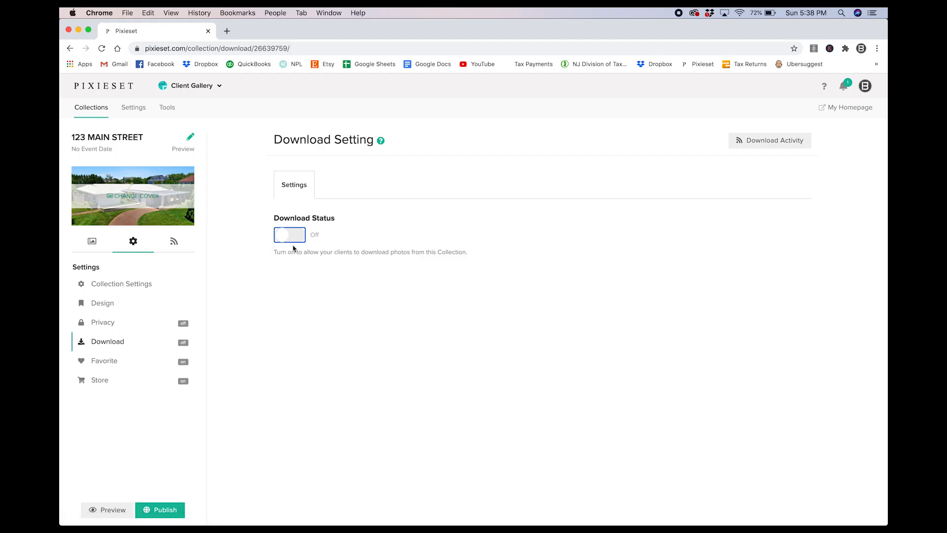
{"action": "left_click", "coordinate": [101, 367]}
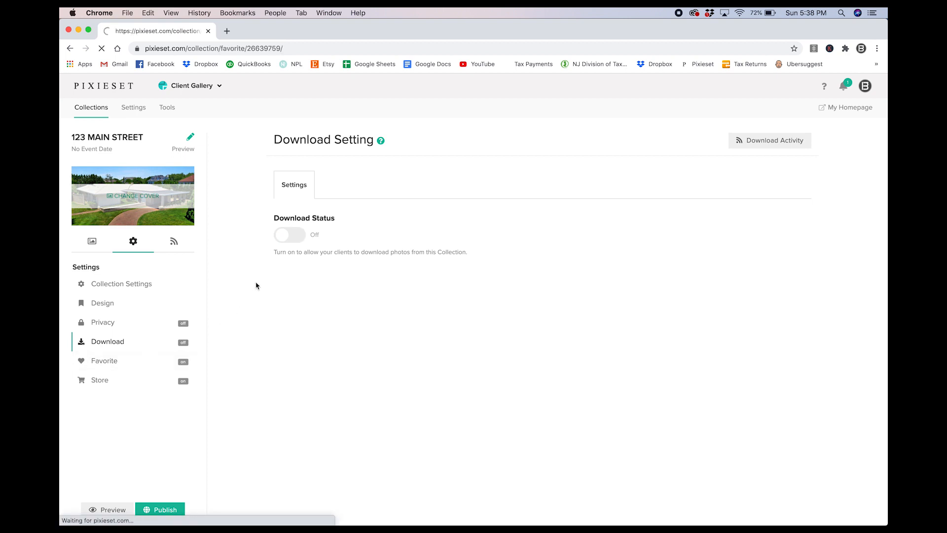
- Check the gallery's Store price sheet options, then go to the Price Sheets management page
{"action": "left_click", "coordinate": [305, 195]}
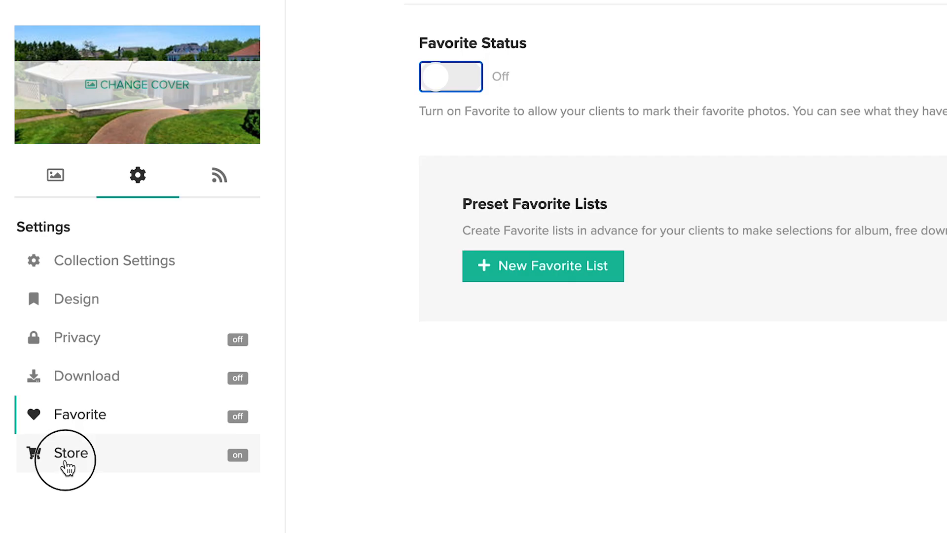
{"action": "left_click", "coordinate": [65, 464]}
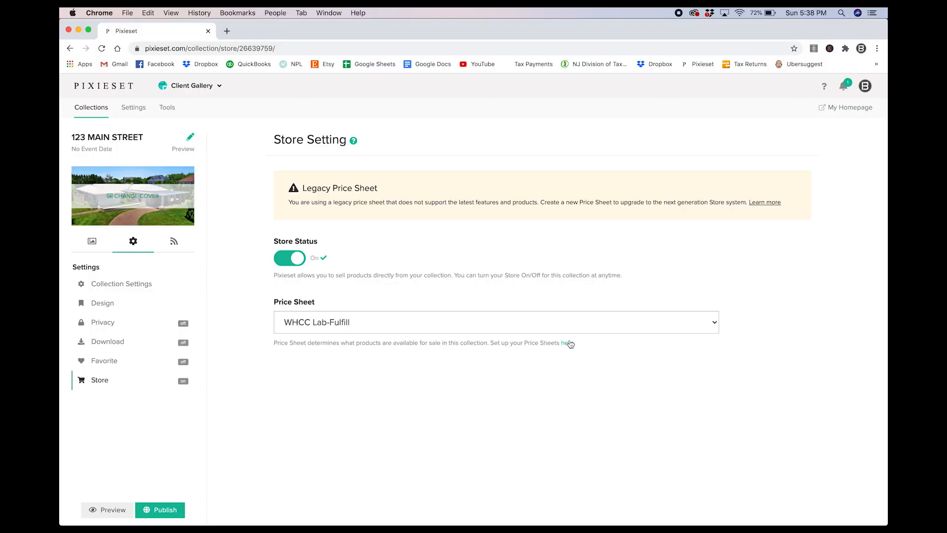
{"action": "left_click", "coordinate": [662, 333]}
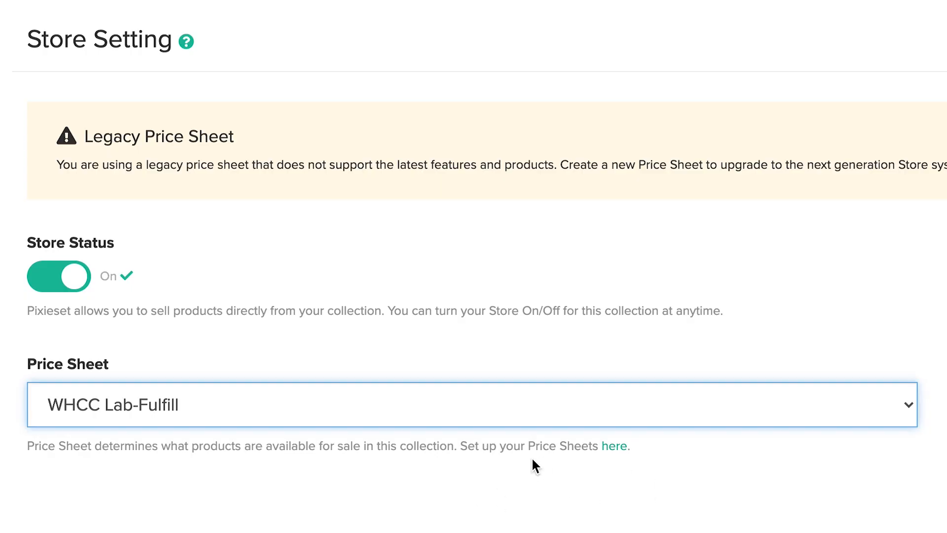
{"action": "left_click", "coordinate": [618, 450]}
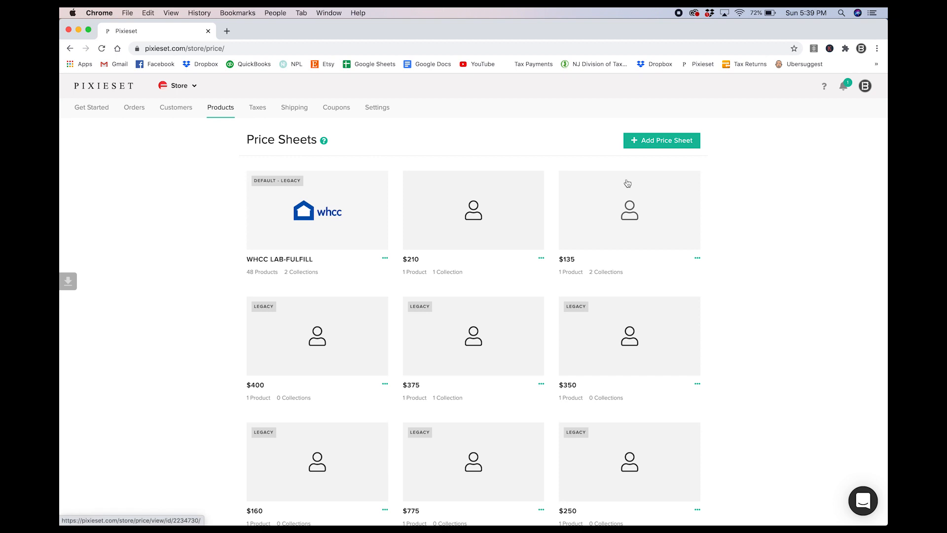
- Create a Self Fulfillment price sheet, renaming it from the taken '$225' to '$235'
{"action": "left_click", "coordinate": [648, 143]}
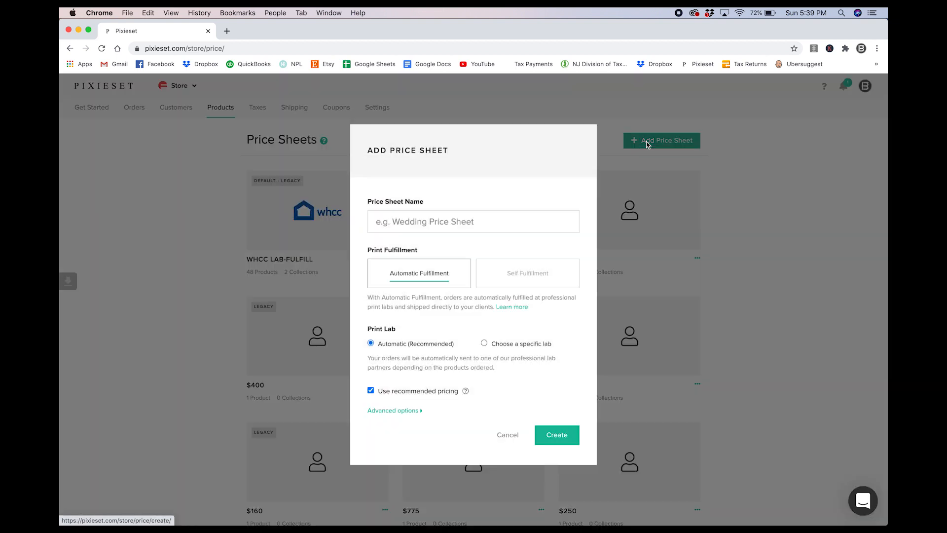
{"action": "left_click", "coordinate": [409, 222]}
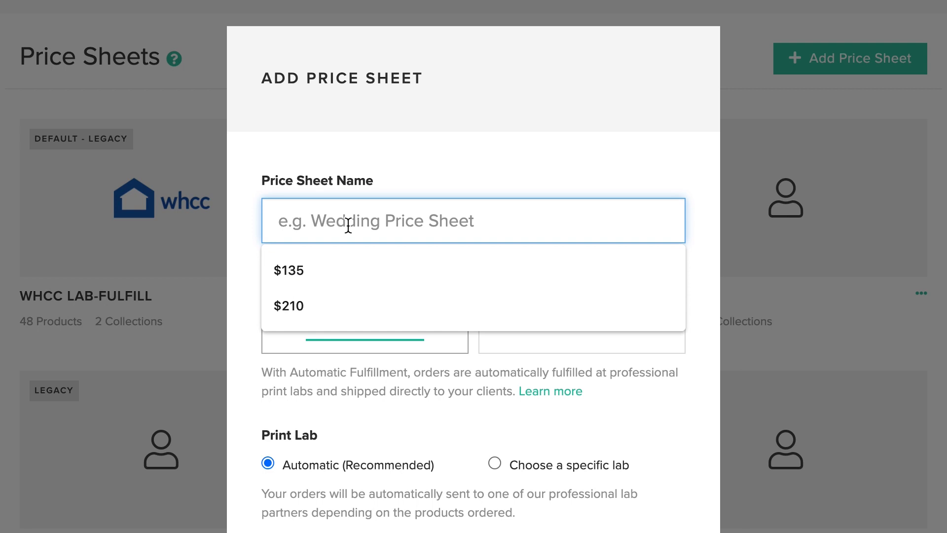
{"action": "type", "text": "$225"}
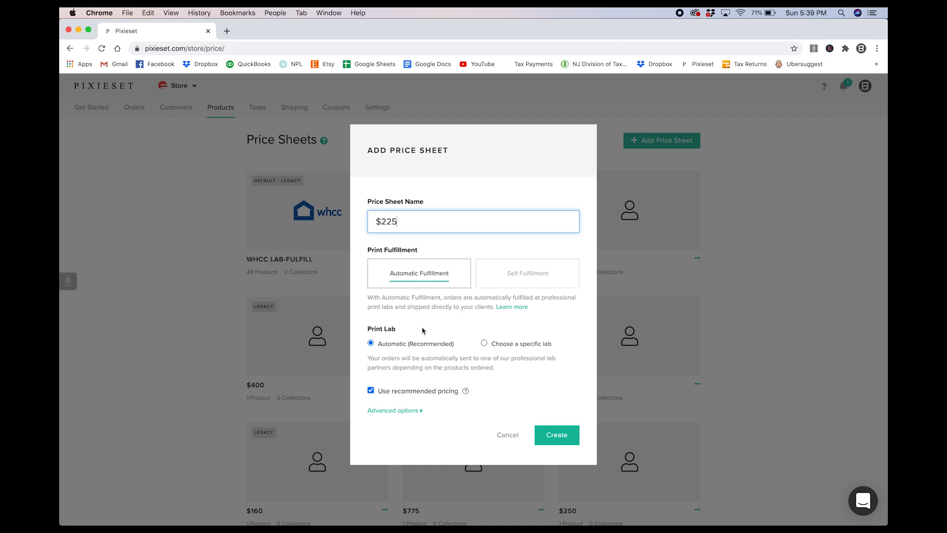
{"action": "scroll", "coordinate": [422, 331], "scroll_direction": "down", "scroll_amount": 1}
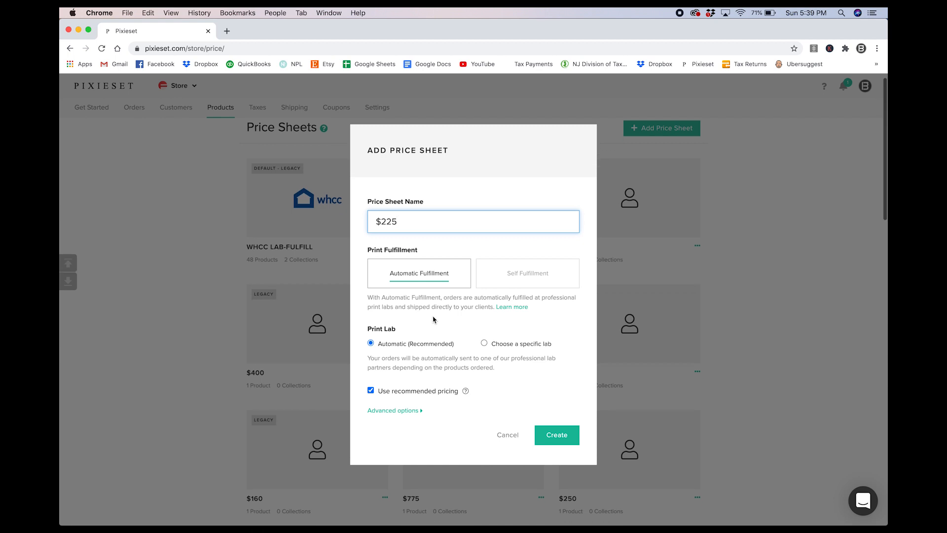
{"action": "left_click", "coordinate": [523, 275]}
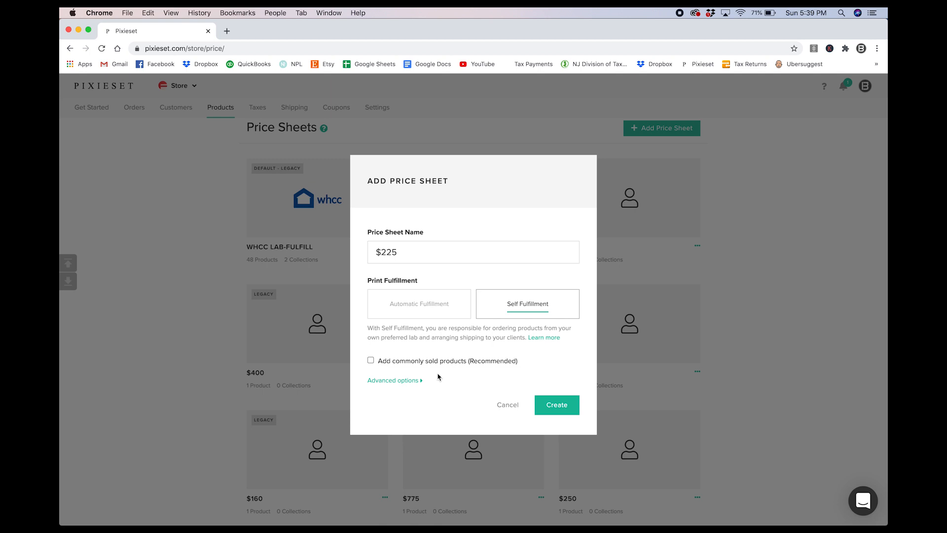
{"action": "left_click", "coordinate": [557, 403]}
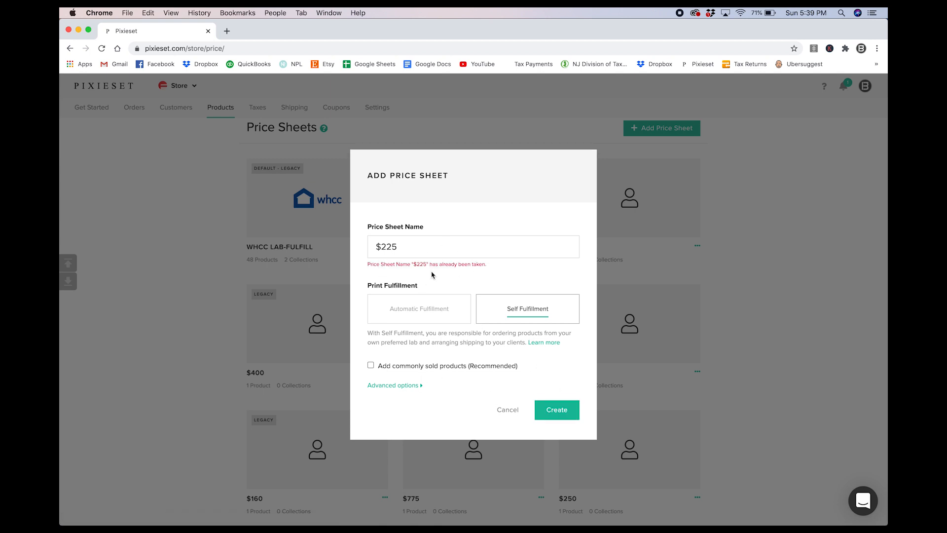
{"action": "left_click", "coordinate": [402, 245]}
{"action": "key", "text": "BackSpace"}
{"action": "type", "text": "35"}
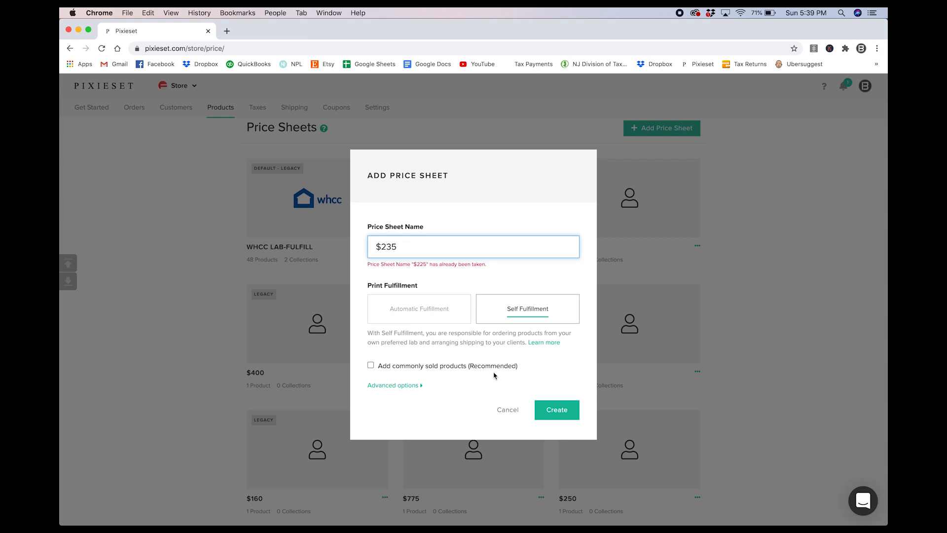
{"action": "left_click", "coordinate": [552, 409]}
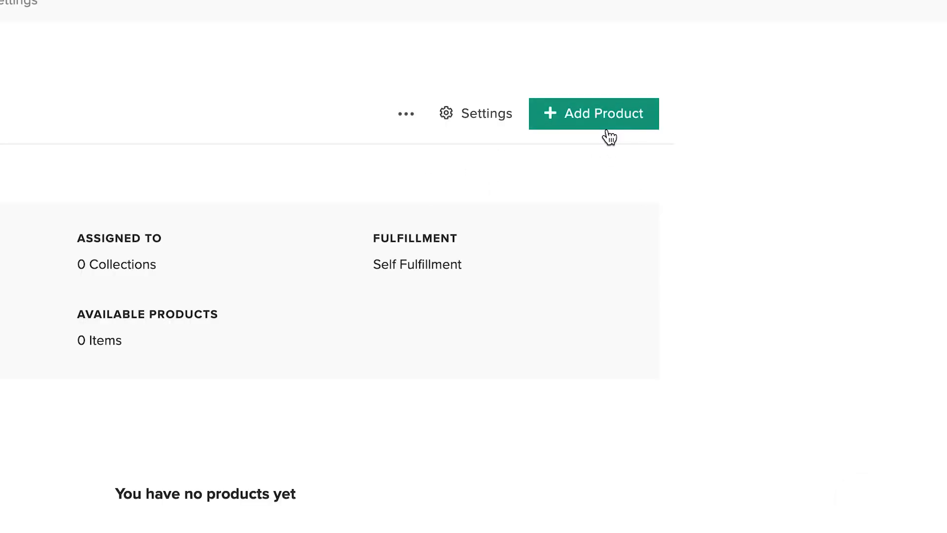
- Add and save an All Photos digital download at High Resolution 3600px for 235.00
{"action": "left_click", "coordinate": [606, 127]}
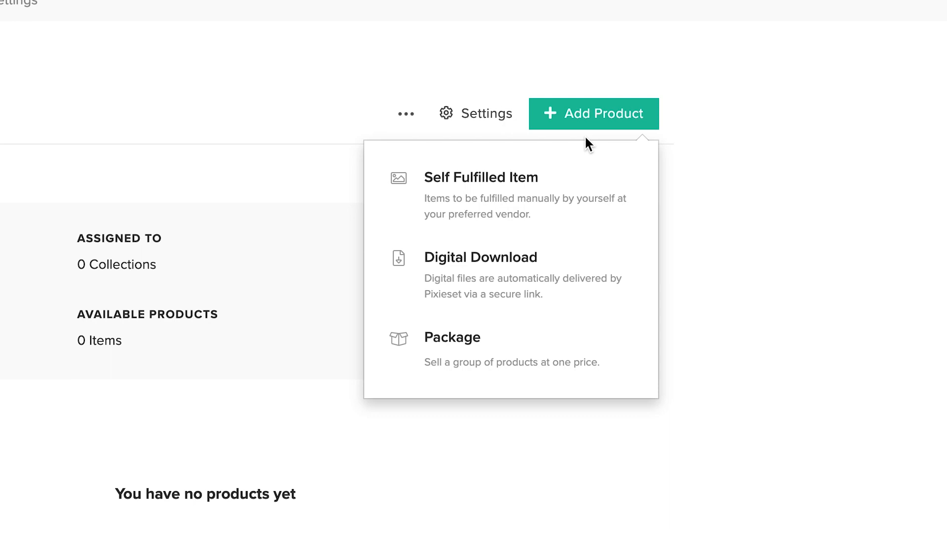
{"action": "left_click", "coordinate": [468, 276]}
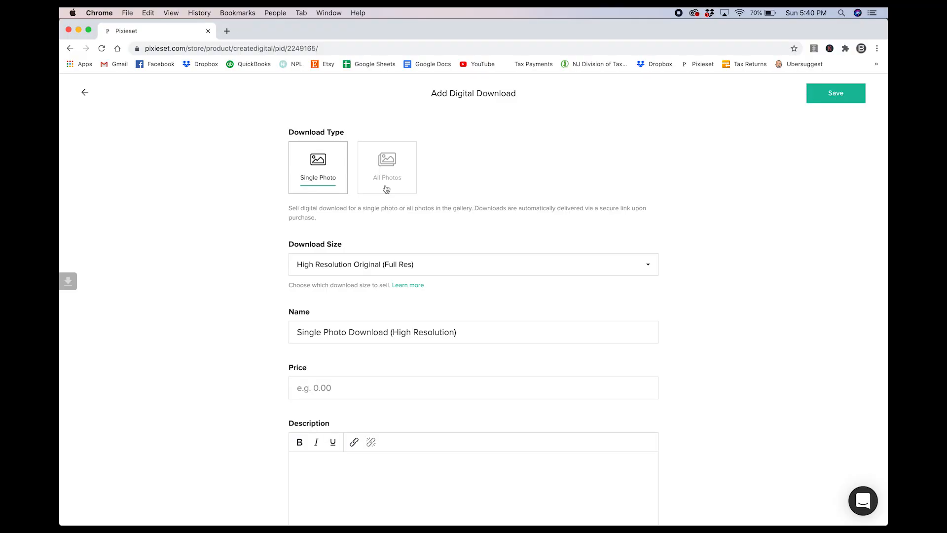
{"action": "left_click", "coordinate": [387, 190]}
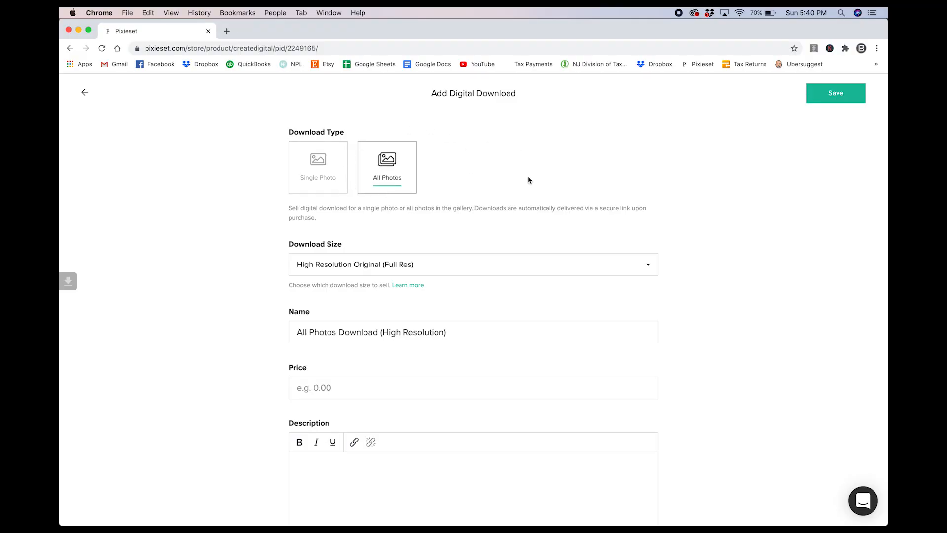
{"action": "left_click", "coordinate": [461, 264]}
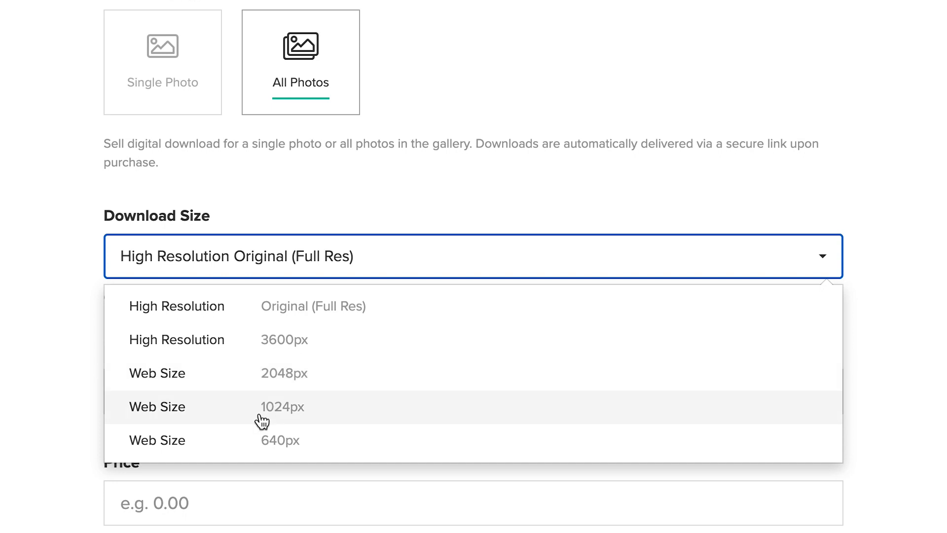
{"action": "left_click", "coordinate": [273, 344]}
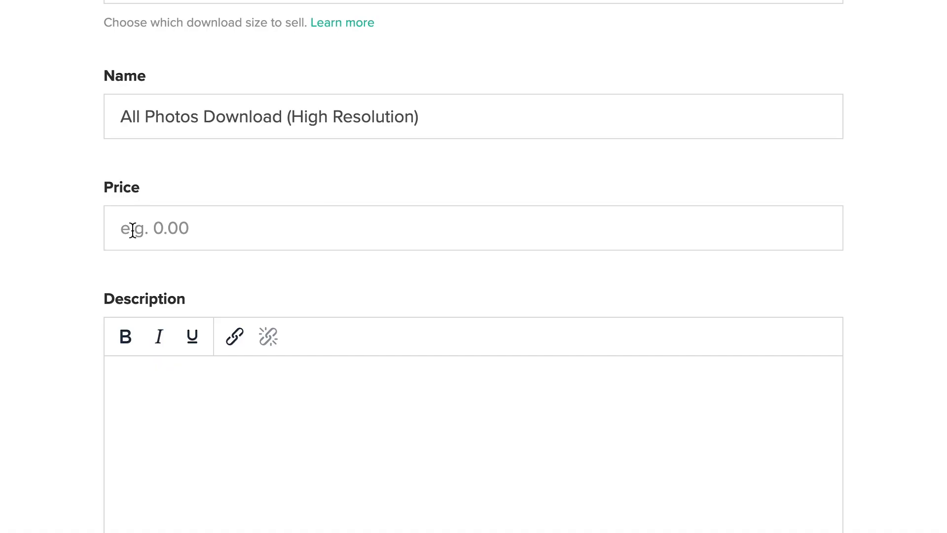
{"action": "left_click", "coordinate": [170, 231]}
{"action": "type", "text": "235."}
{"action": "type", "text": "00"}
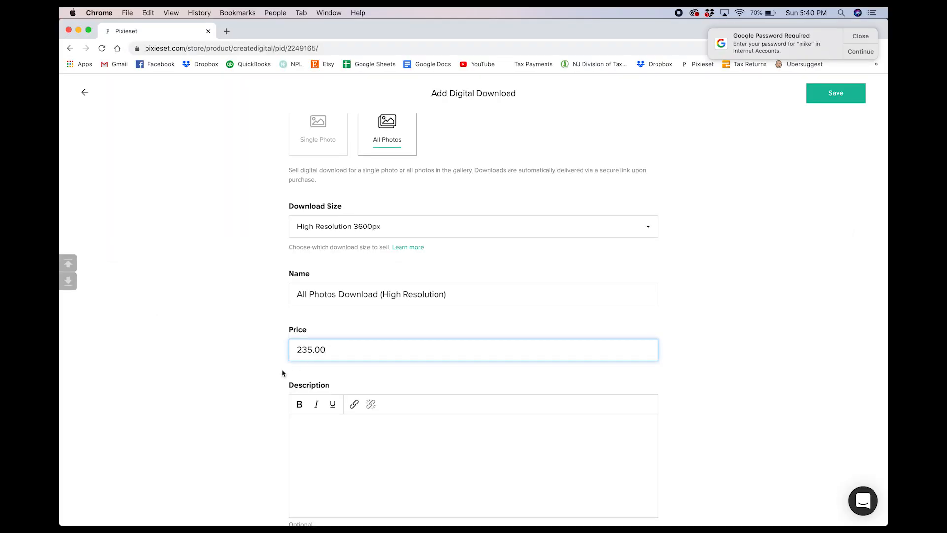
{"action": "left_click", "coordinate": [258, 370]}
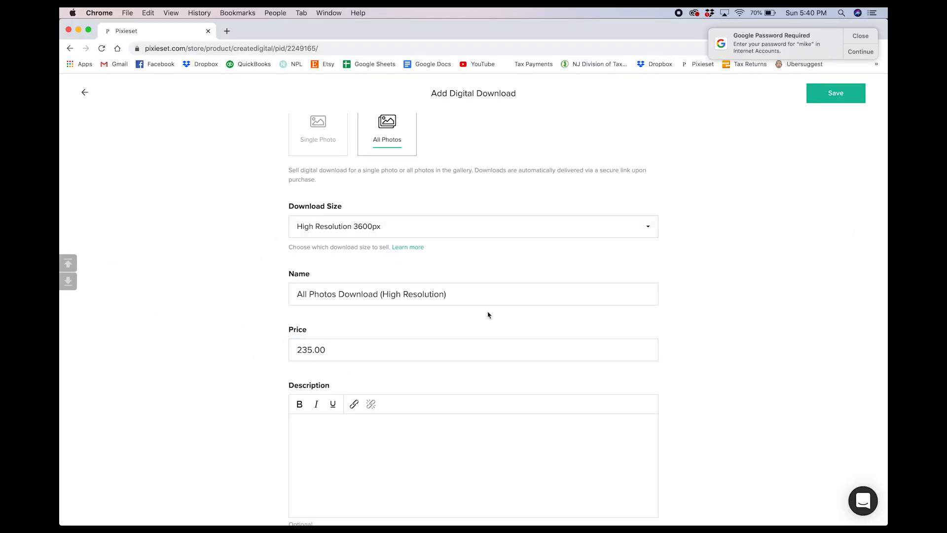
{"action": "left_click", "coordinate": [833, 102]}
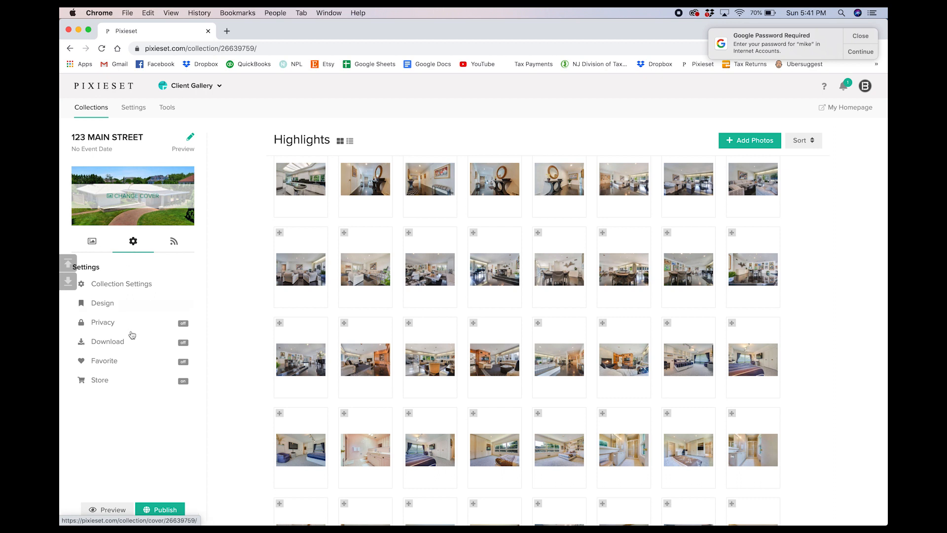
- Change the collection store's price sheet from WHCC Lab-Fulfill to $235
{"action": "scroll", "coordinate": [128, 360], "scroll_direction": "down", "scroll_amount": 1}
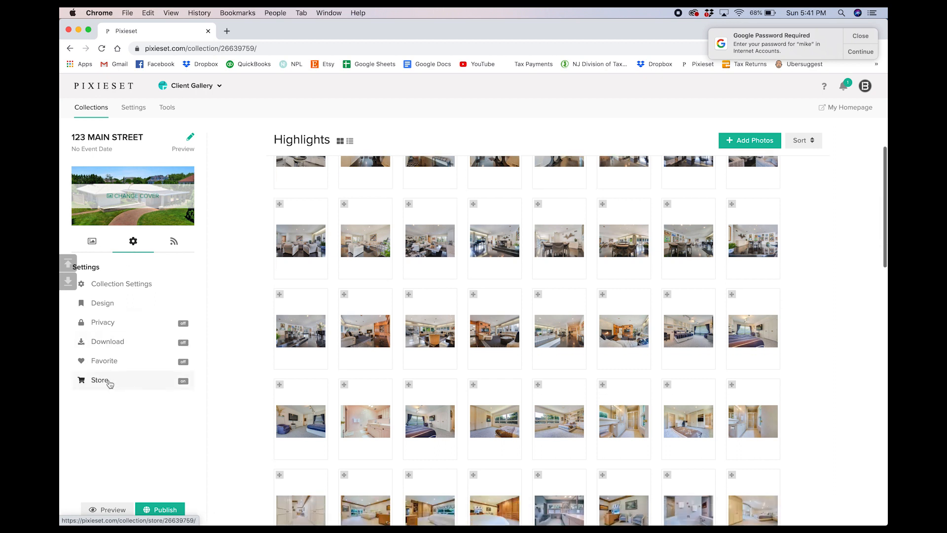
{"action": "left_click", "coordinate": [109, 384]}
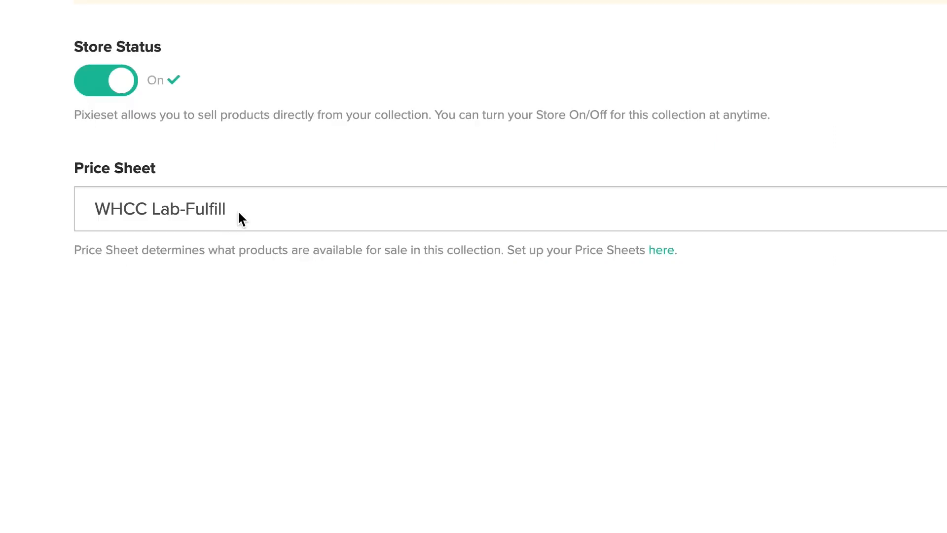
{"action": "left_click", "coordinate": [355, 321]}
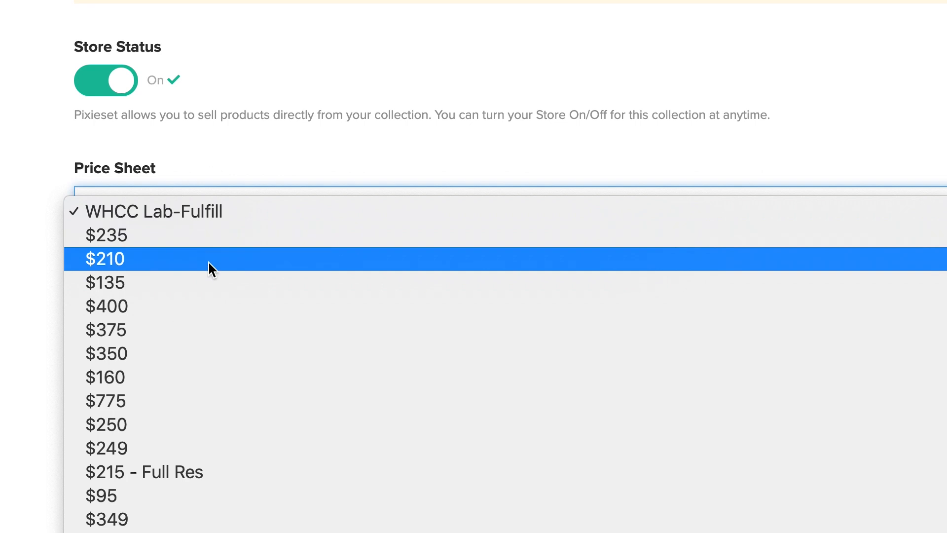
{"action": "left_click", "coordinate": [167, 236]}
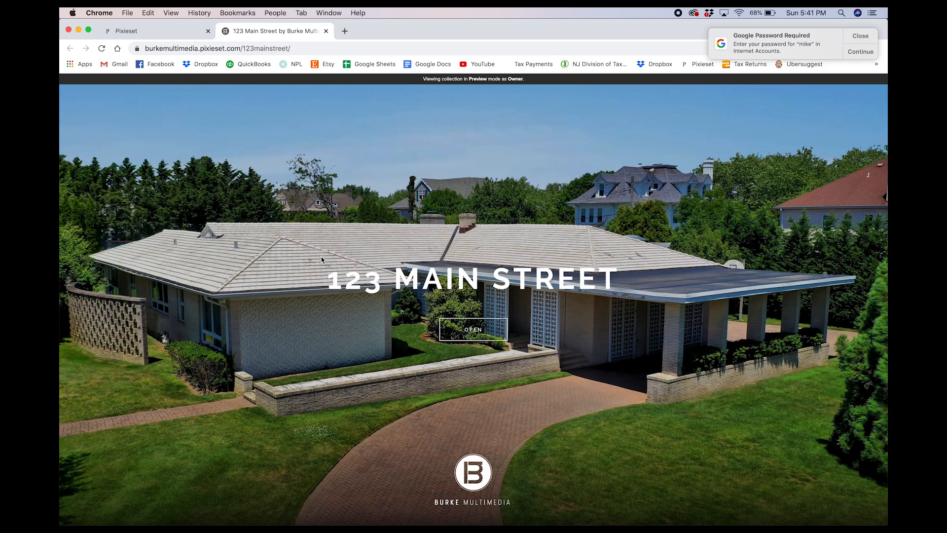
- Enter the preview gallery from its cover and view the first photo at full size
{"action": "scroll", "coordinate": [341, 269], "scroll_direction": "down", "scroll_amount": 2}
{"action": "scroll", "coordinate": [493, 237], "scroll_direction": "up", "scroll_amount": 2}
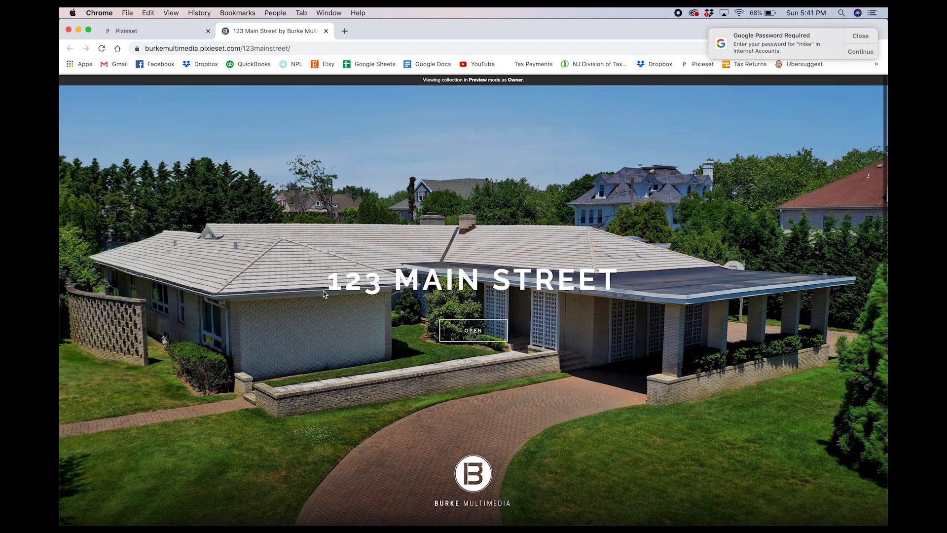
{"action": "scroll", "coordinate": [381, 306], "scroll_direction": "down", "scroll_amount": 2}
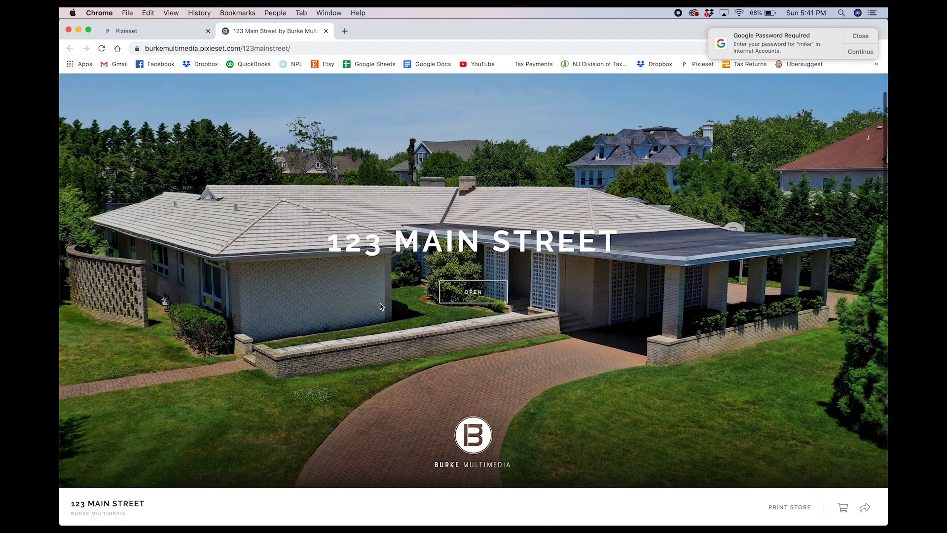
{"action": "left_click", "coordinate": [468, 291]}
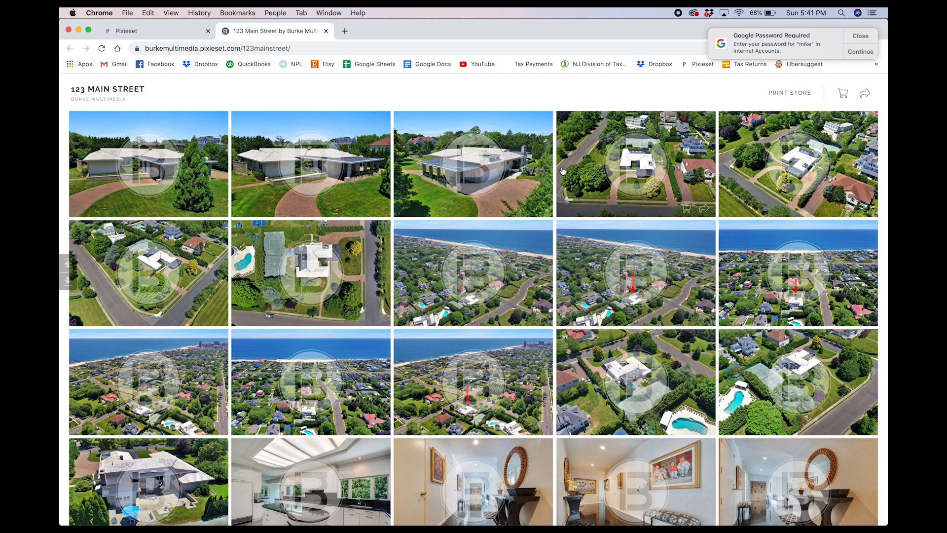
{"action": "left_click", "coordinate": [226, 152]}
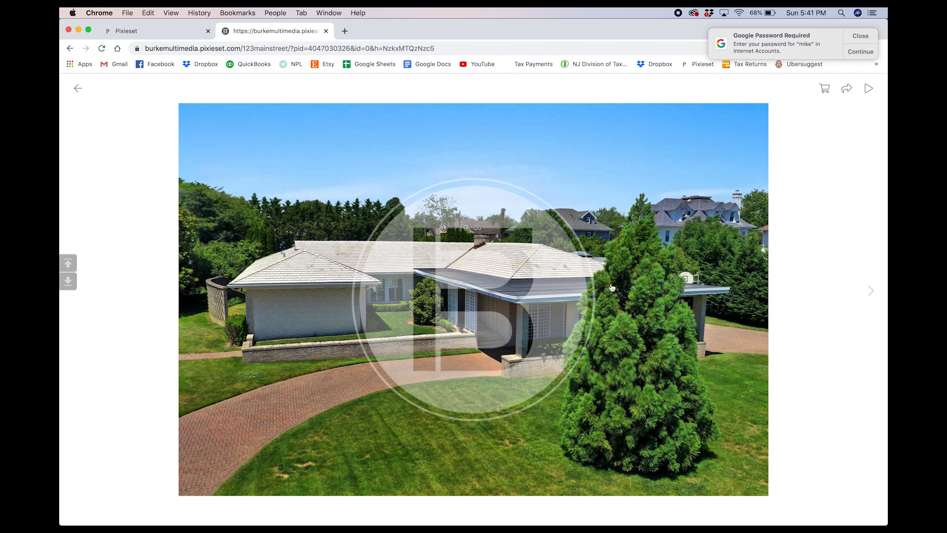
{"action": "left_click", "coordinate": [78, 92]}
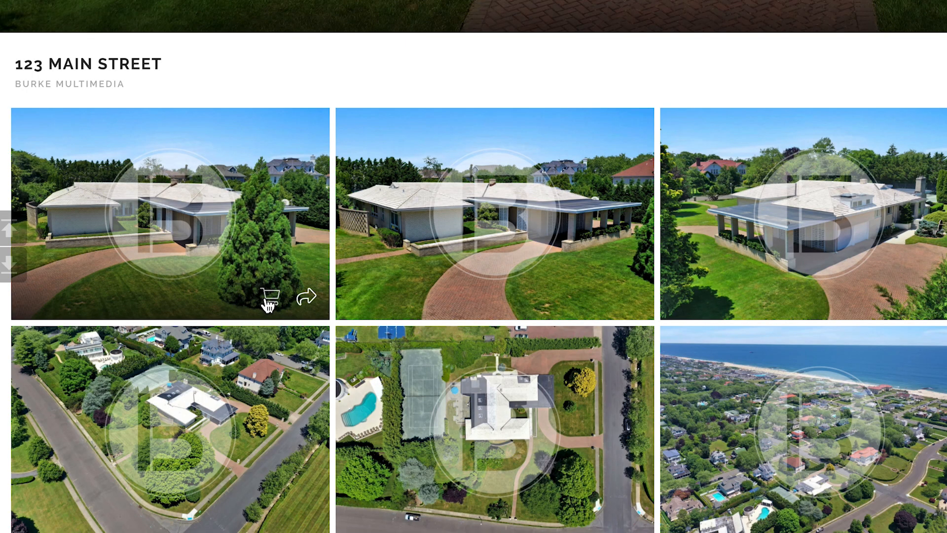
- Check the first photo's buying options and scroll through the client gallery
{"action": "left_click", "coordinate": [269, 299]}
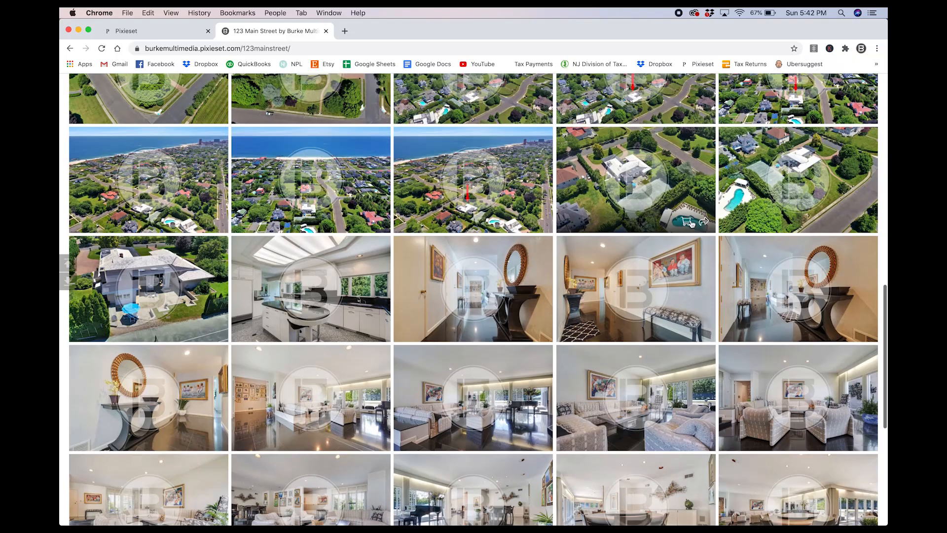
{"action": "scroll", "coordinate": [692, 224], "scroll_direction": "down", "scroll_amount": 10}
{"action": "scroll", "coordinate": [692, 224], "scroll_direction": "down", "scroll_amount": 7}
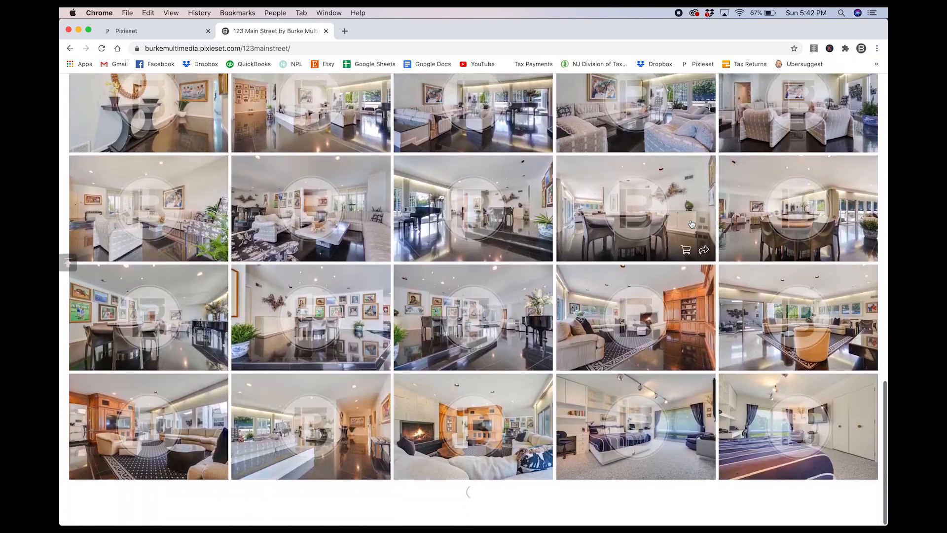
{"action": "scroll", "coordinate": [691, 224], "scroll_direction": "down", "scroll_amount": 3}
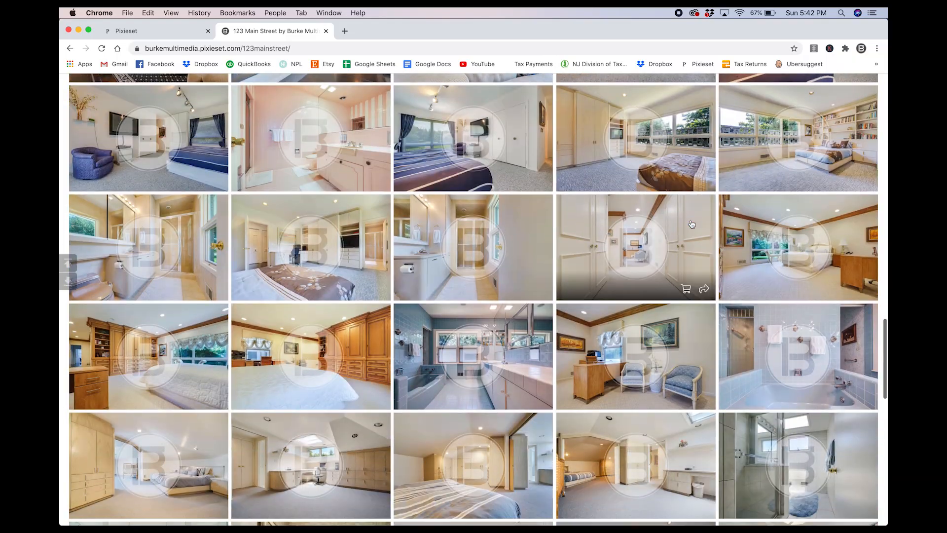
{"action": "scroll", "coordinate": [692, 224], "scroll_direction": "down", "scroll_amount": 8}
{"action": "scroll", "coordinate": [692, 224], "scroll_direction": "up", "scroll_amount": 20}
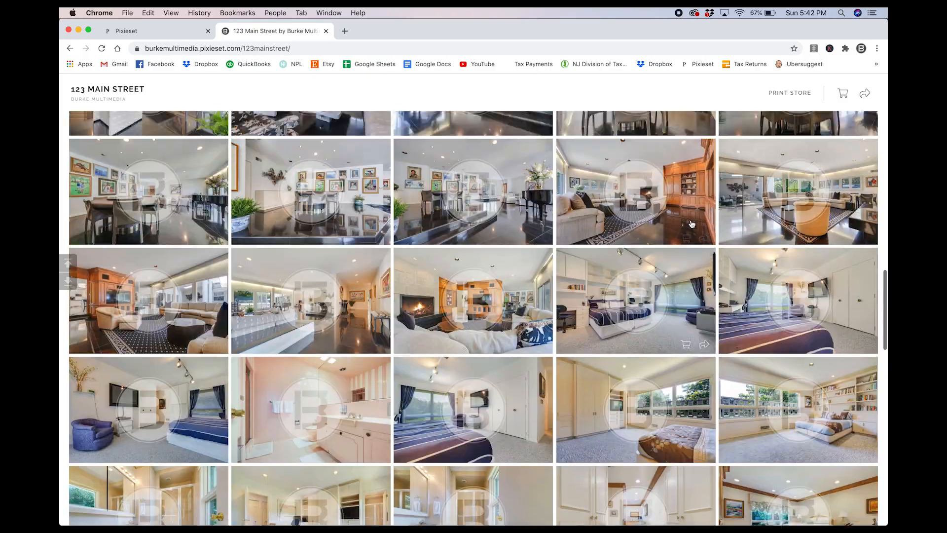
{"action": "scroll", "coordinate": [691, 224], "scroll_direction": "down", "scroll_amount": 1}
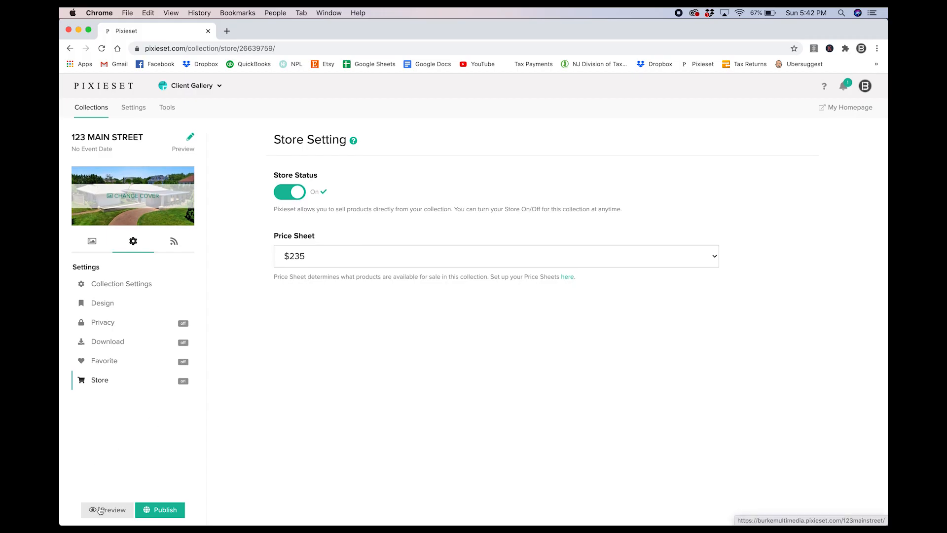
- Publish the 123 Main Street collection and start typing the client's e-mail address in the invite
{"action": "left_click", "coordinate": [149, 512]}
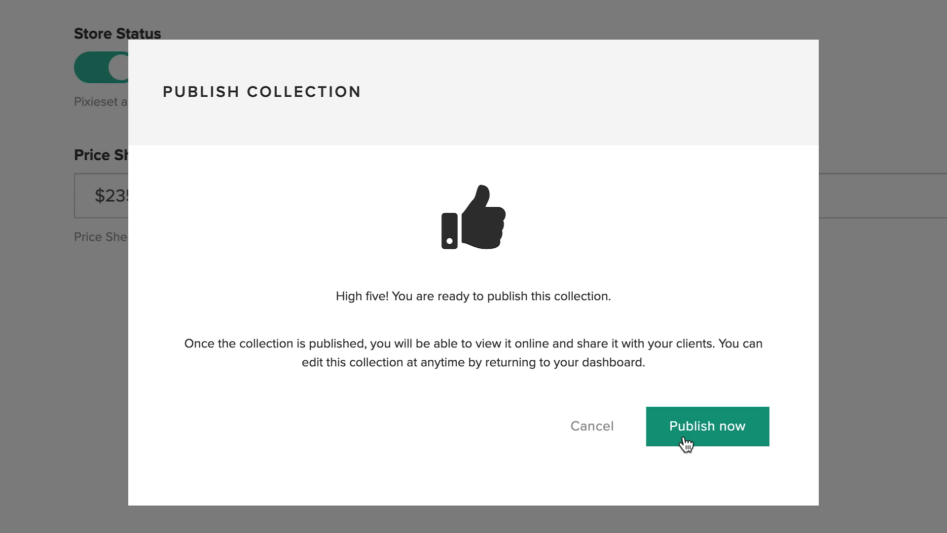
{"action": "left_click", "coordinate": [687, 425]}
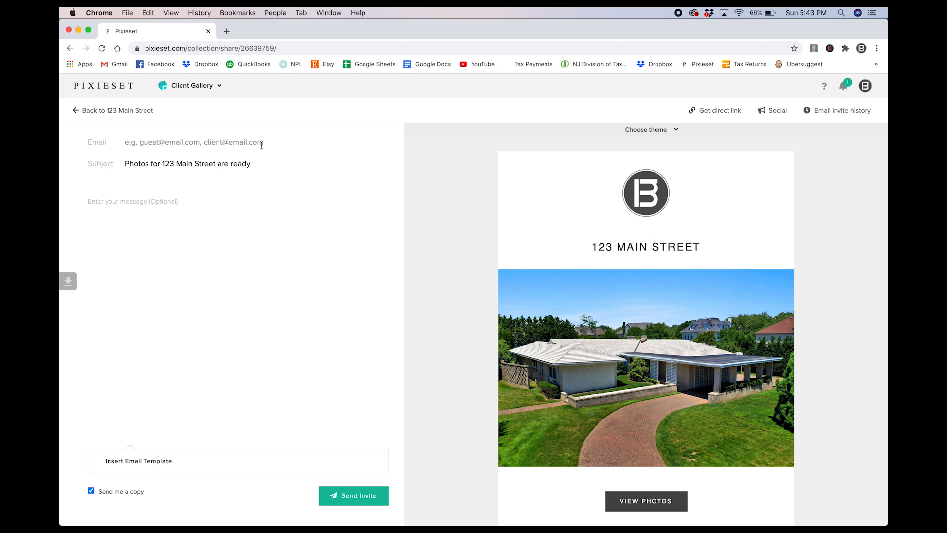
{"action": "left_click", "coordinate": [166, 143]}
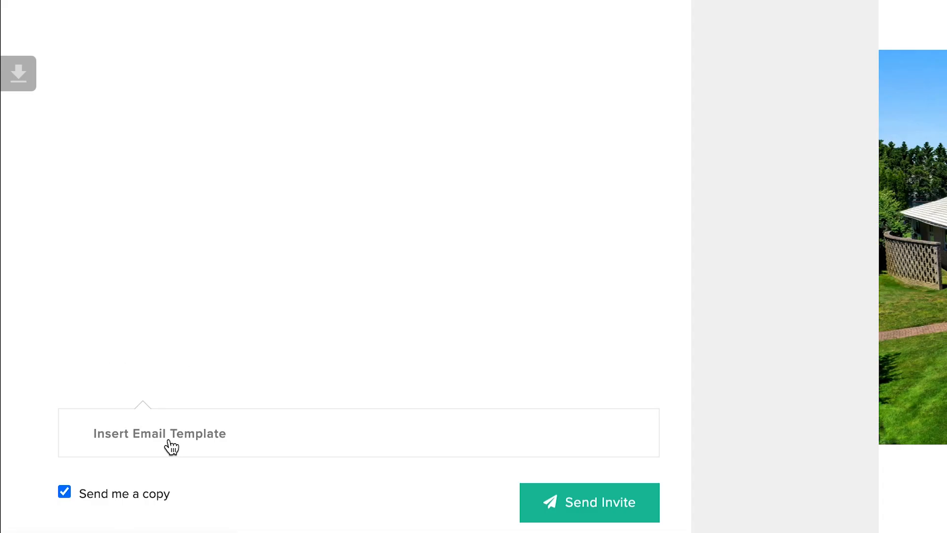
- Insert the Real Estate e-mail template into the invite message, review it, and send the invite
{"action": "left_click", "coordinate": [171, 446]}
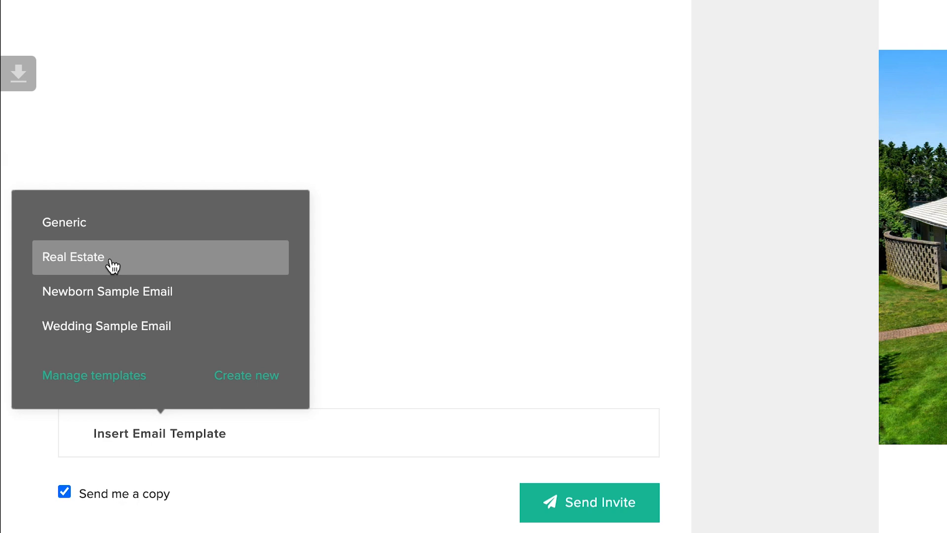
{"action": "left_click", "coordinate": [86, 266]}
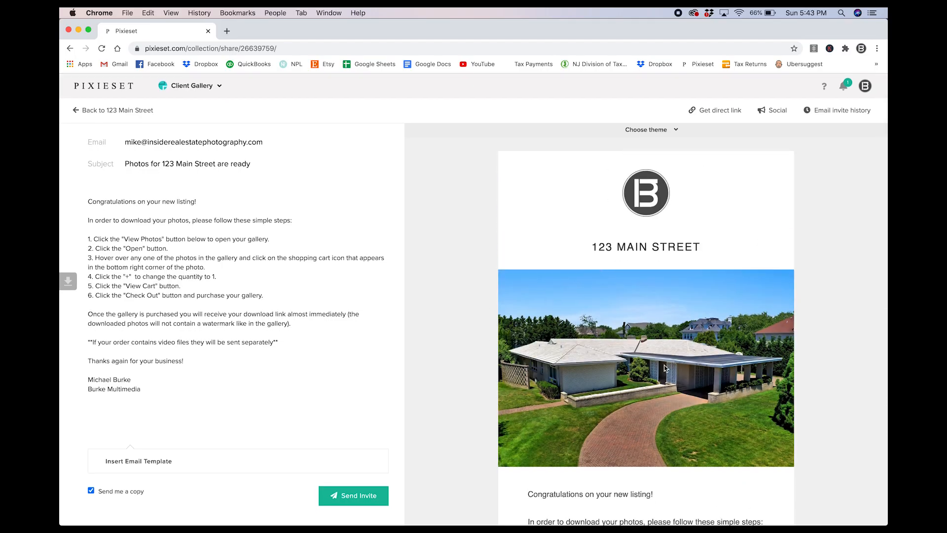
{"action": "scroll", "coordinate": [690, 354], "scroll_direction": "down", "scroll_amount": 2}
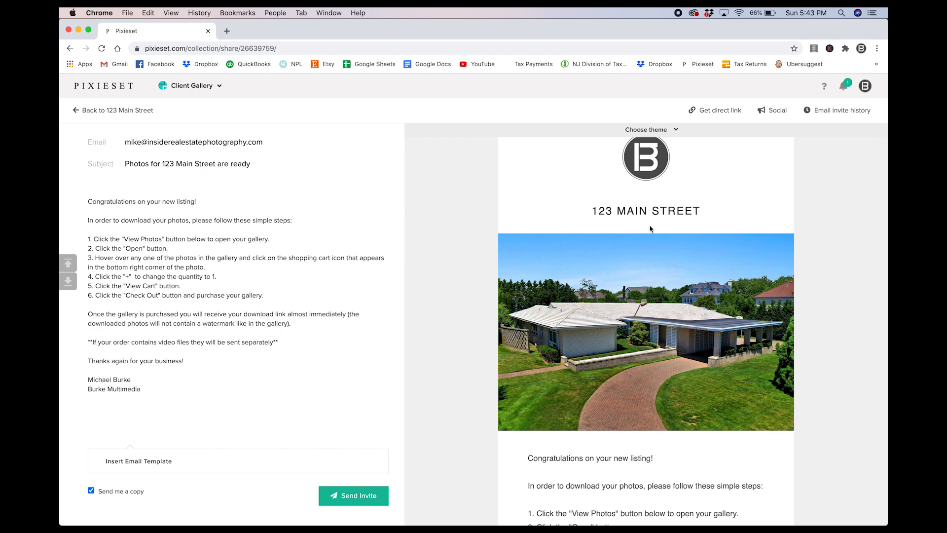
{"action": "scroll", "coordinate": [676, 222], "scroll_direction": "down", "scroll_amount": 8}
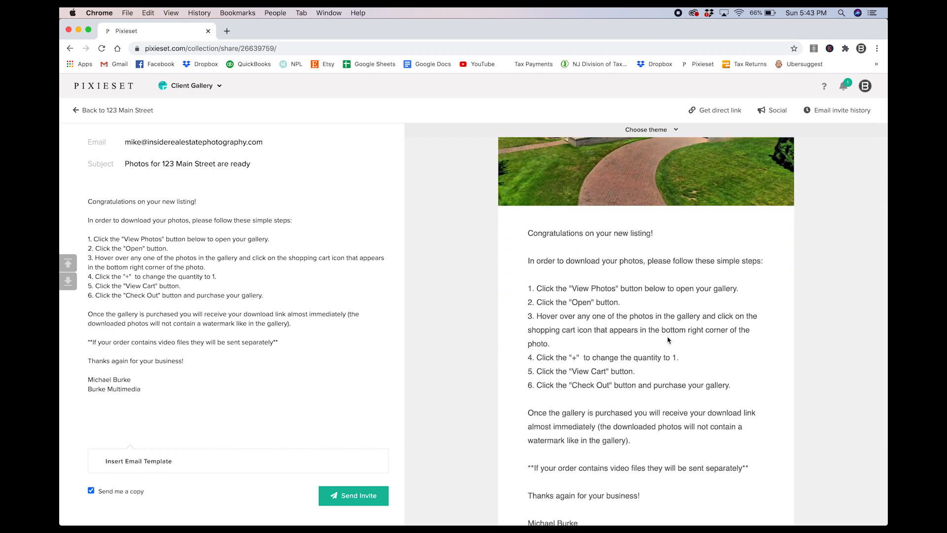
{"action": "scroll", "coordinate": [637, 395], "scroll_direction": "down", "scroll_amount": 5}
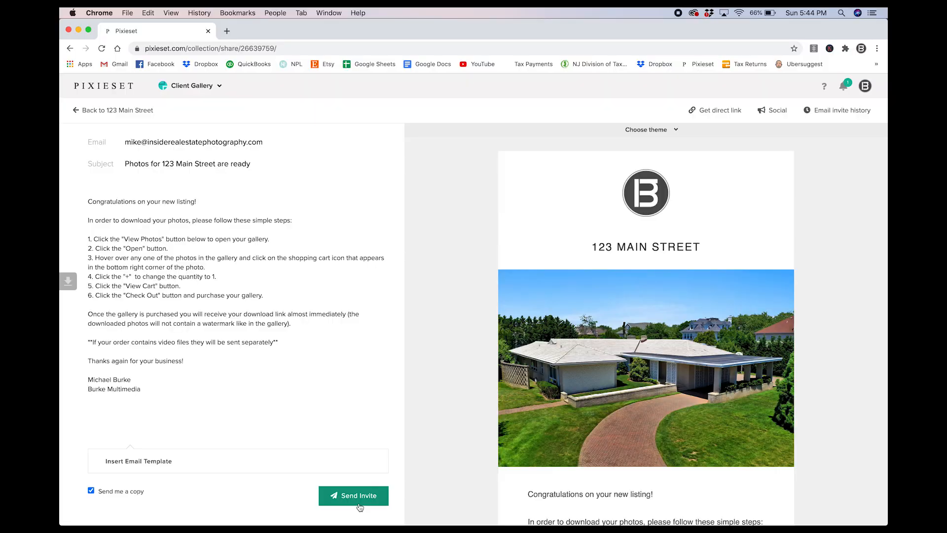
{"action": "left_click", "coordinate": [351, 495]}
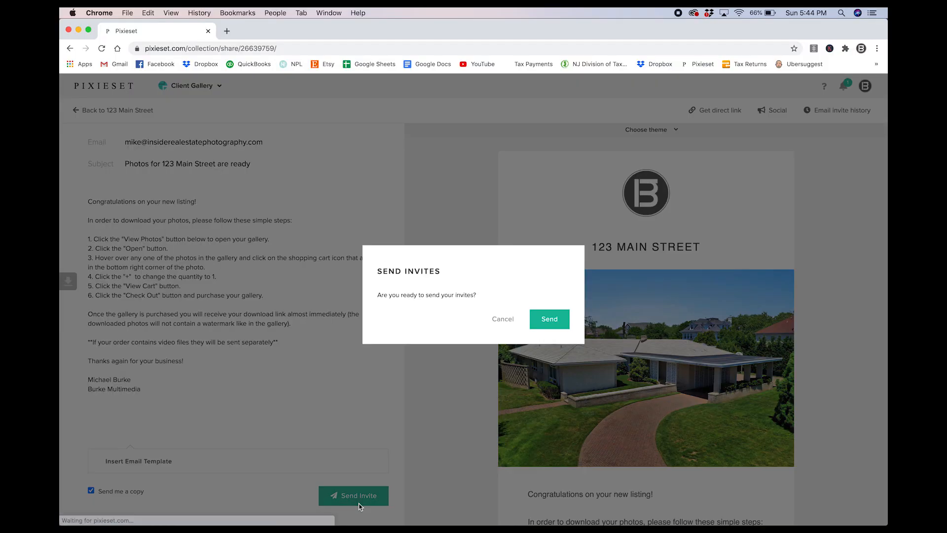
{"action": "left_click", "coordinate": [533, 321]}
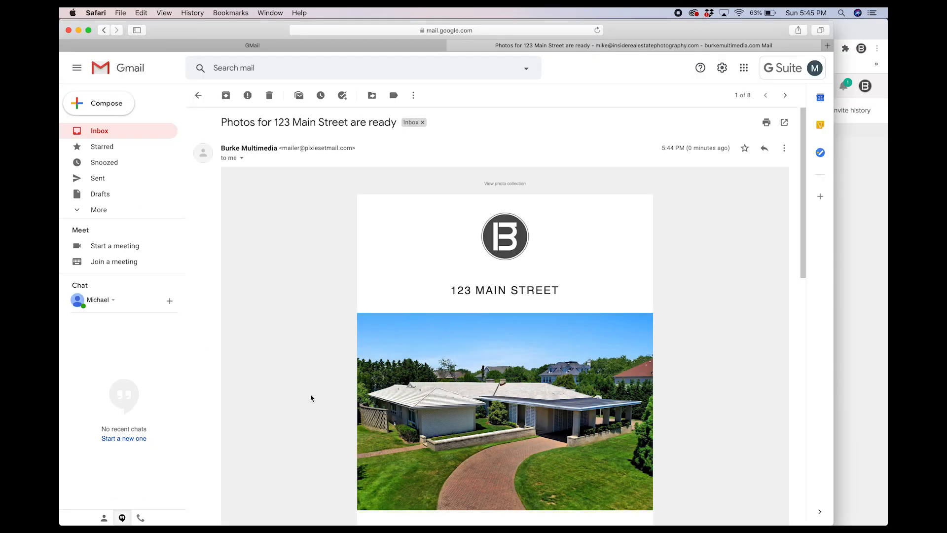